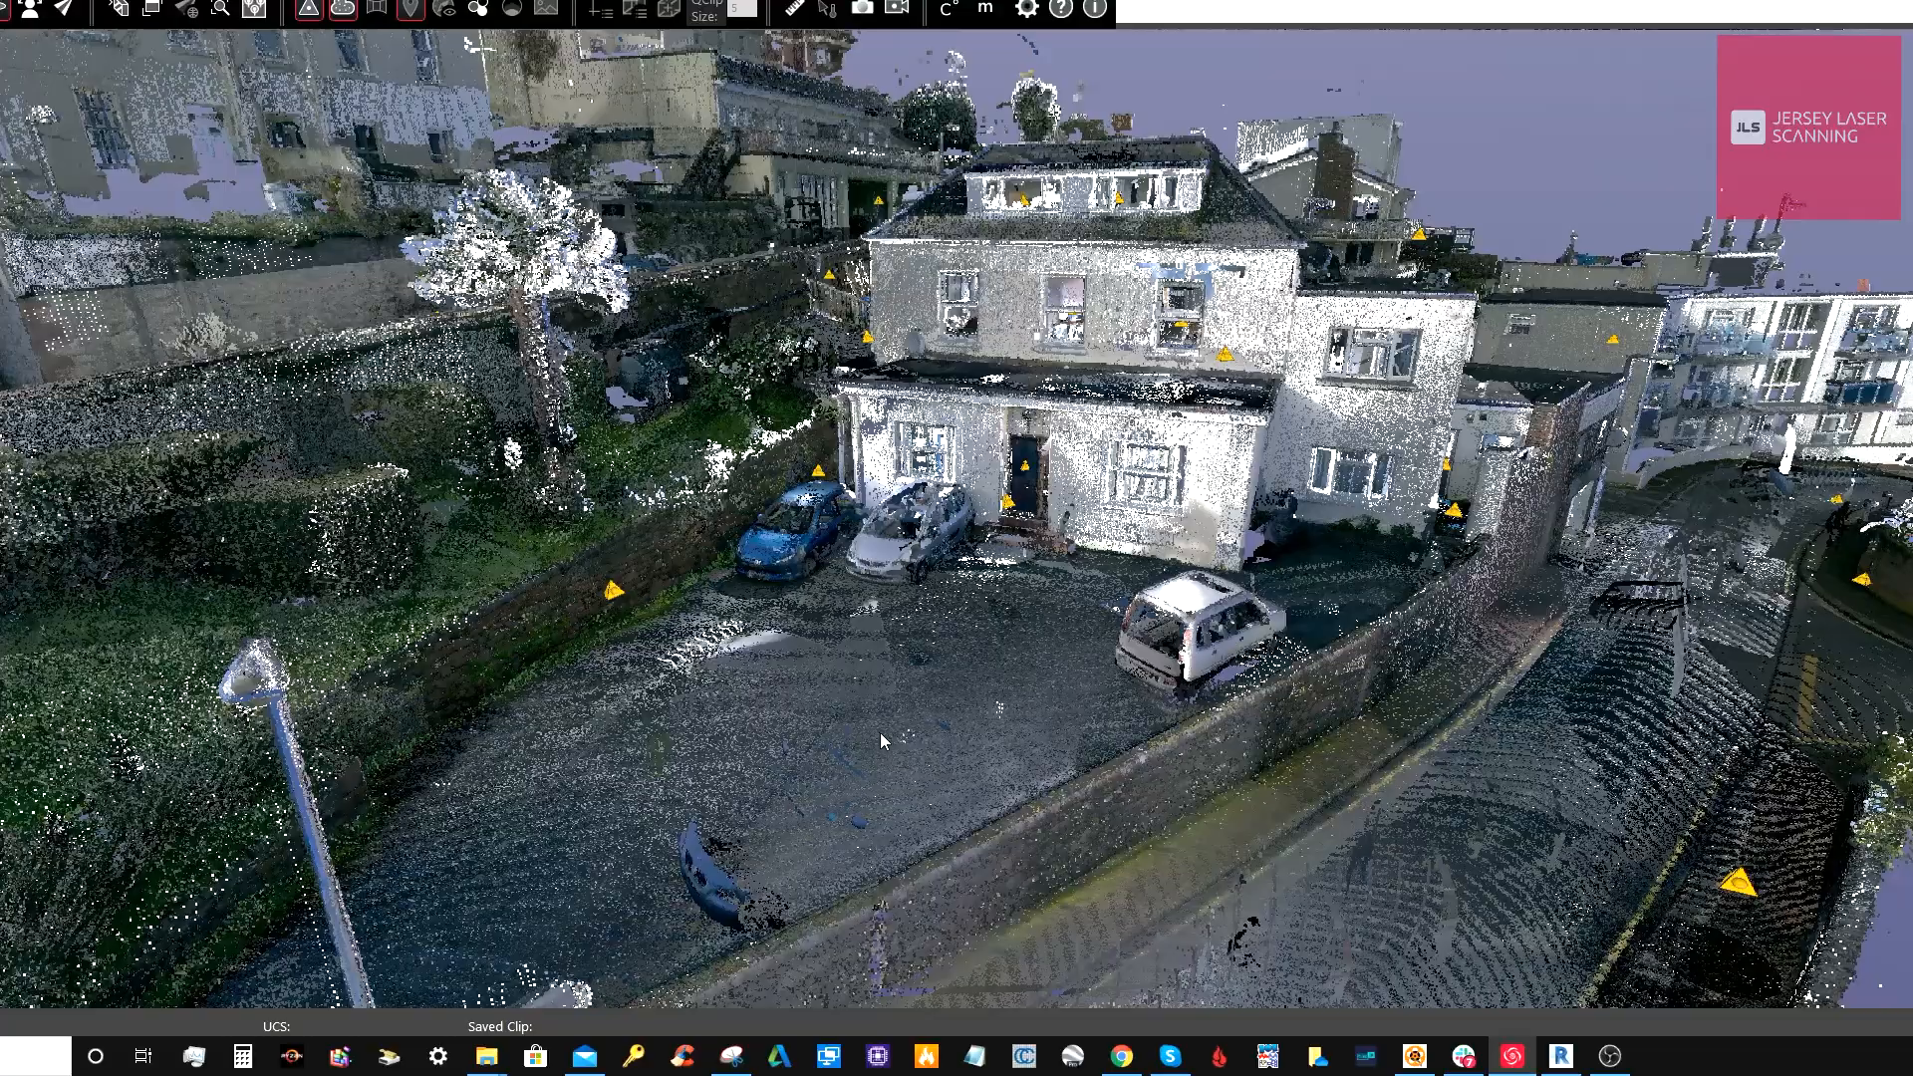
Orbit the point cloud to face the house front and enter the scan position on the front flat roof
{"action": "left_click_drag", "start_coordinate": [966, 714], "coordinate": [1004, 859]}
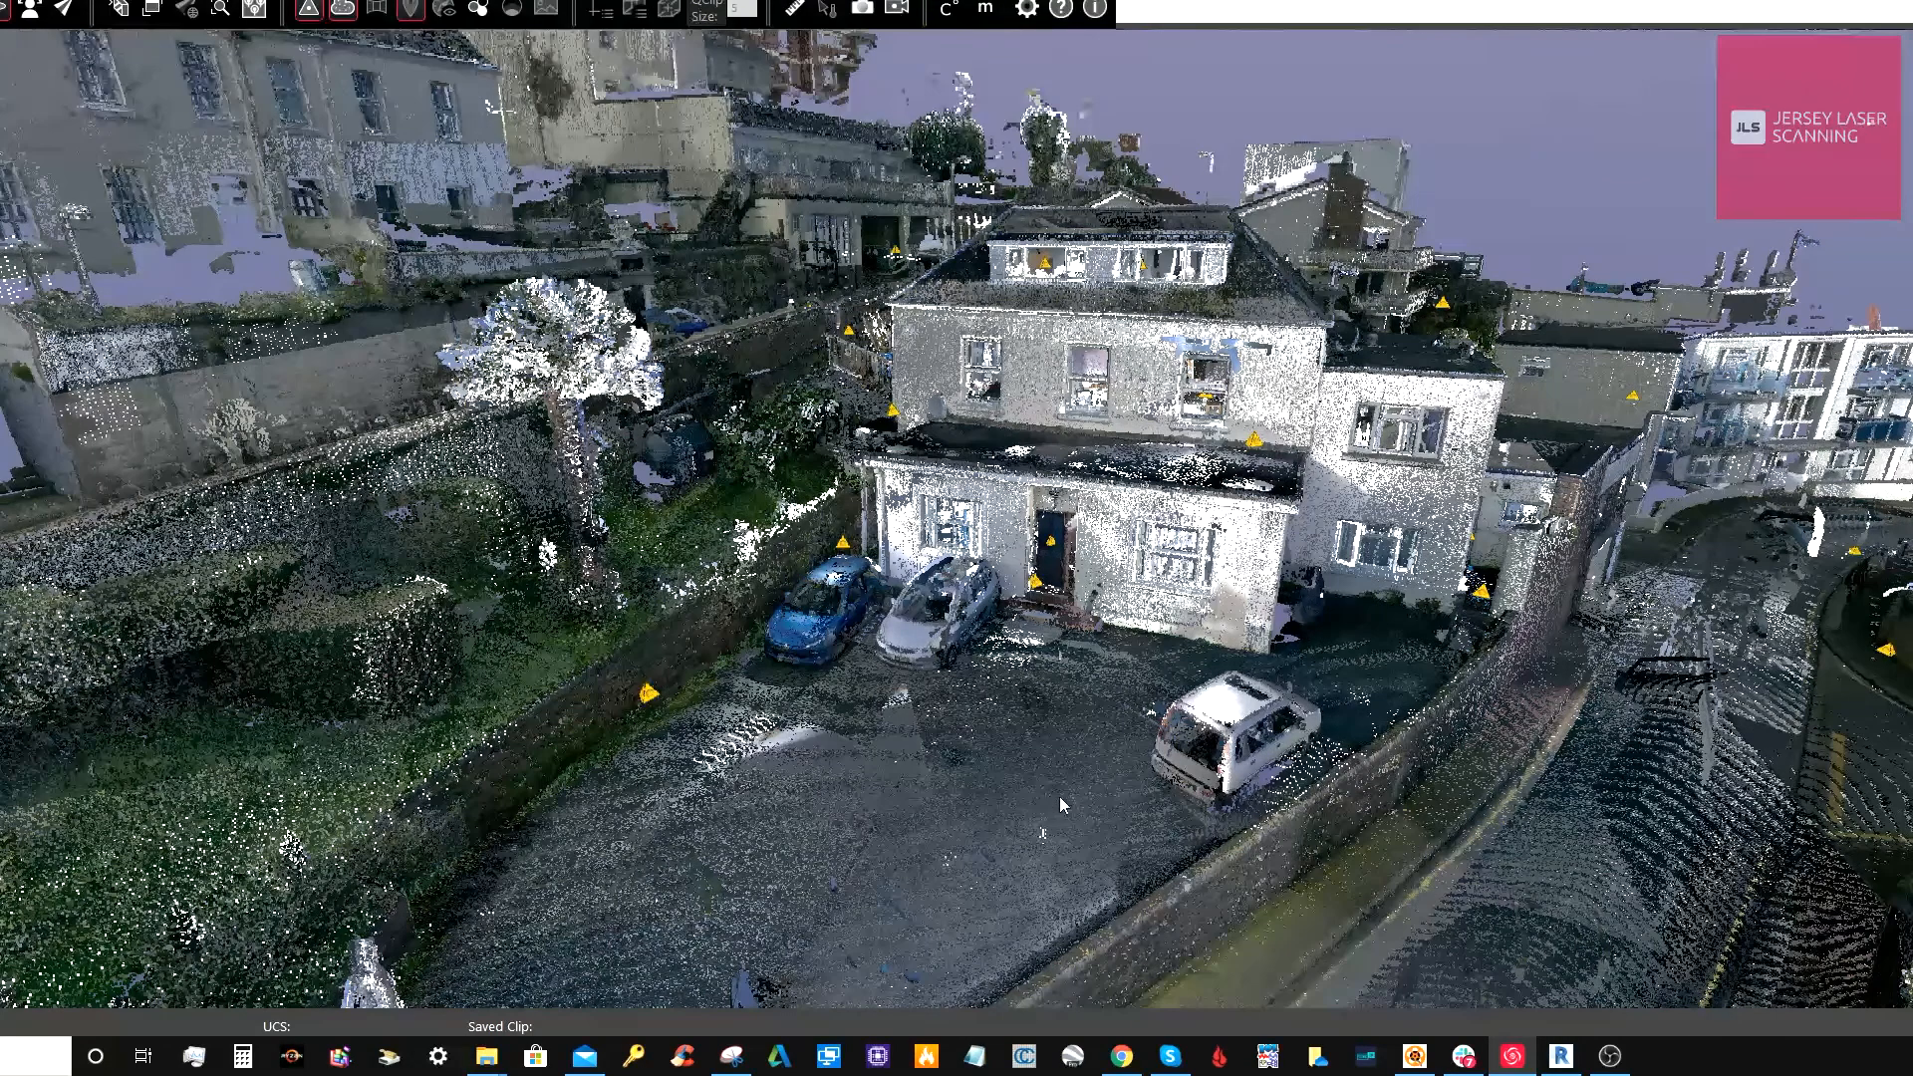
{"action": "left_click_drag", "start_coordinate": [1060, 792], "coordinate": [963, 793]}
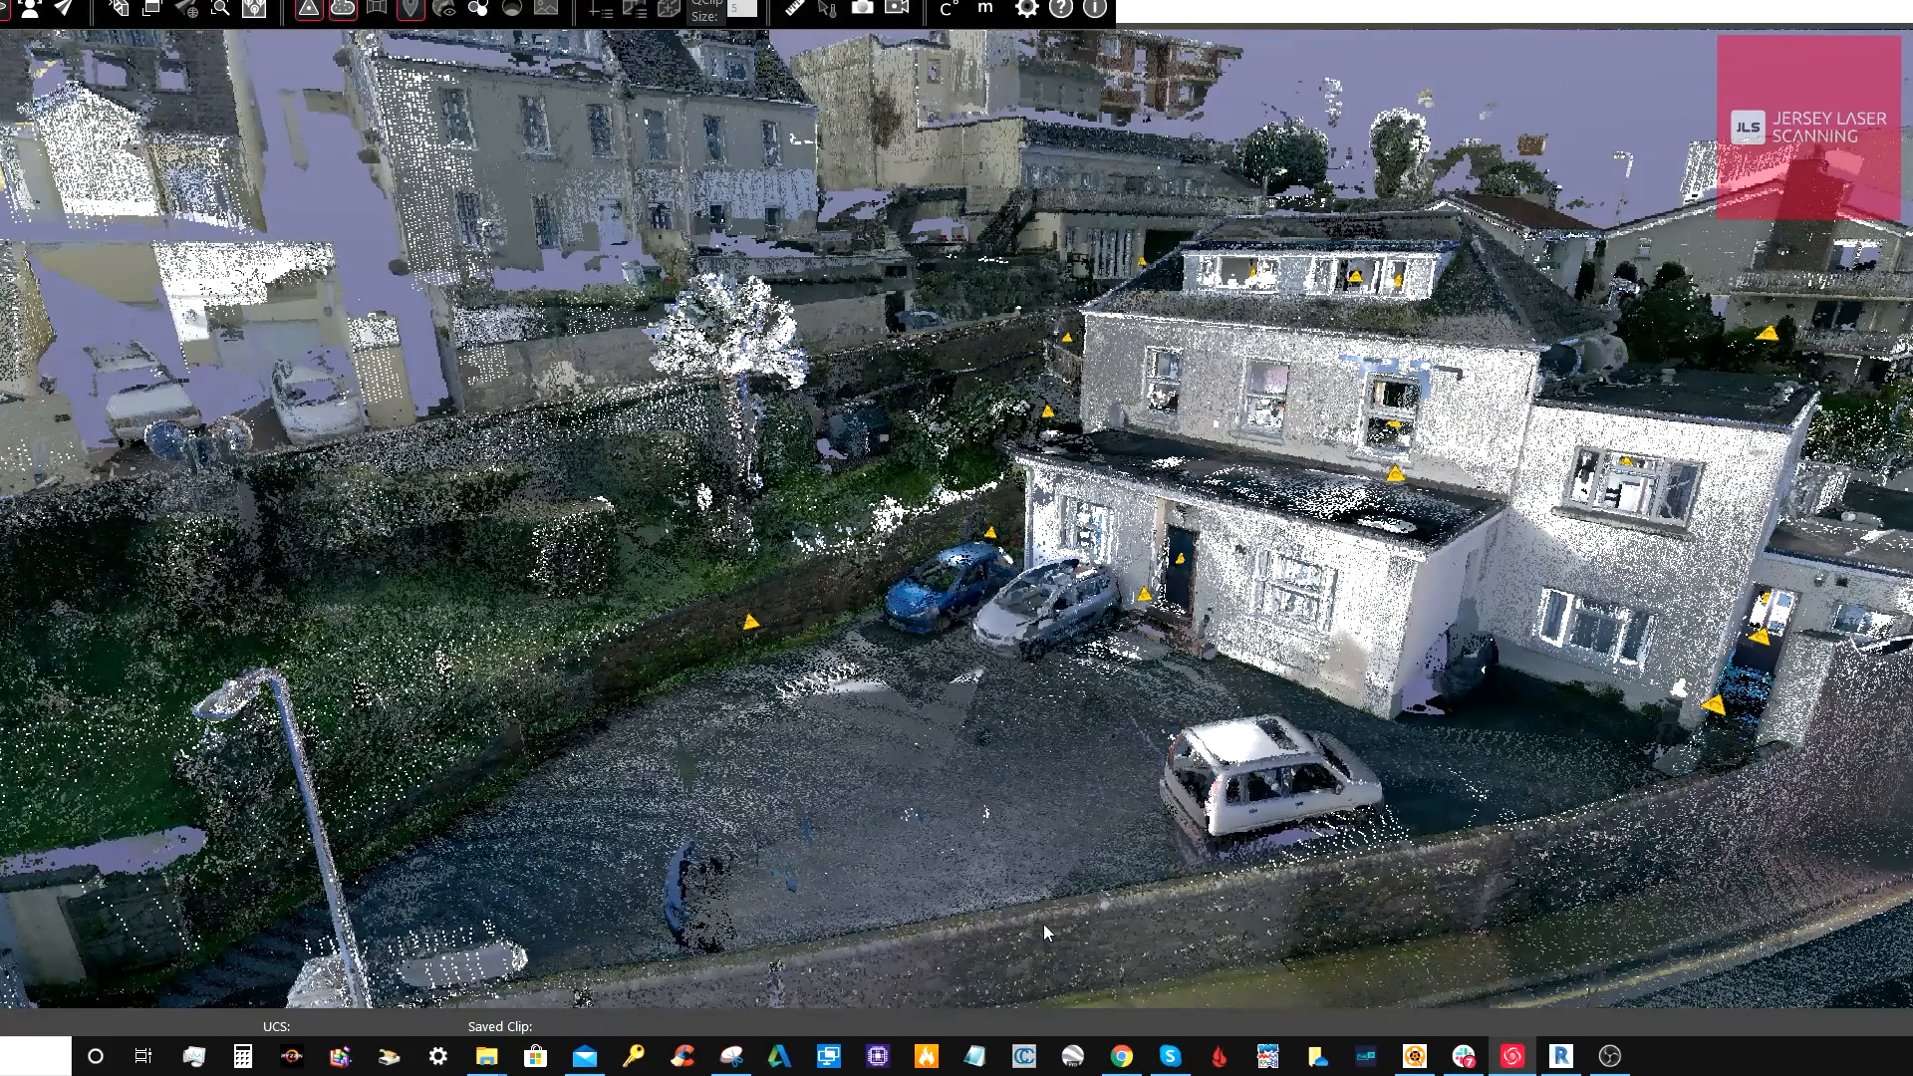
{"action": "left_click", "coordinate": [1395, 474]}
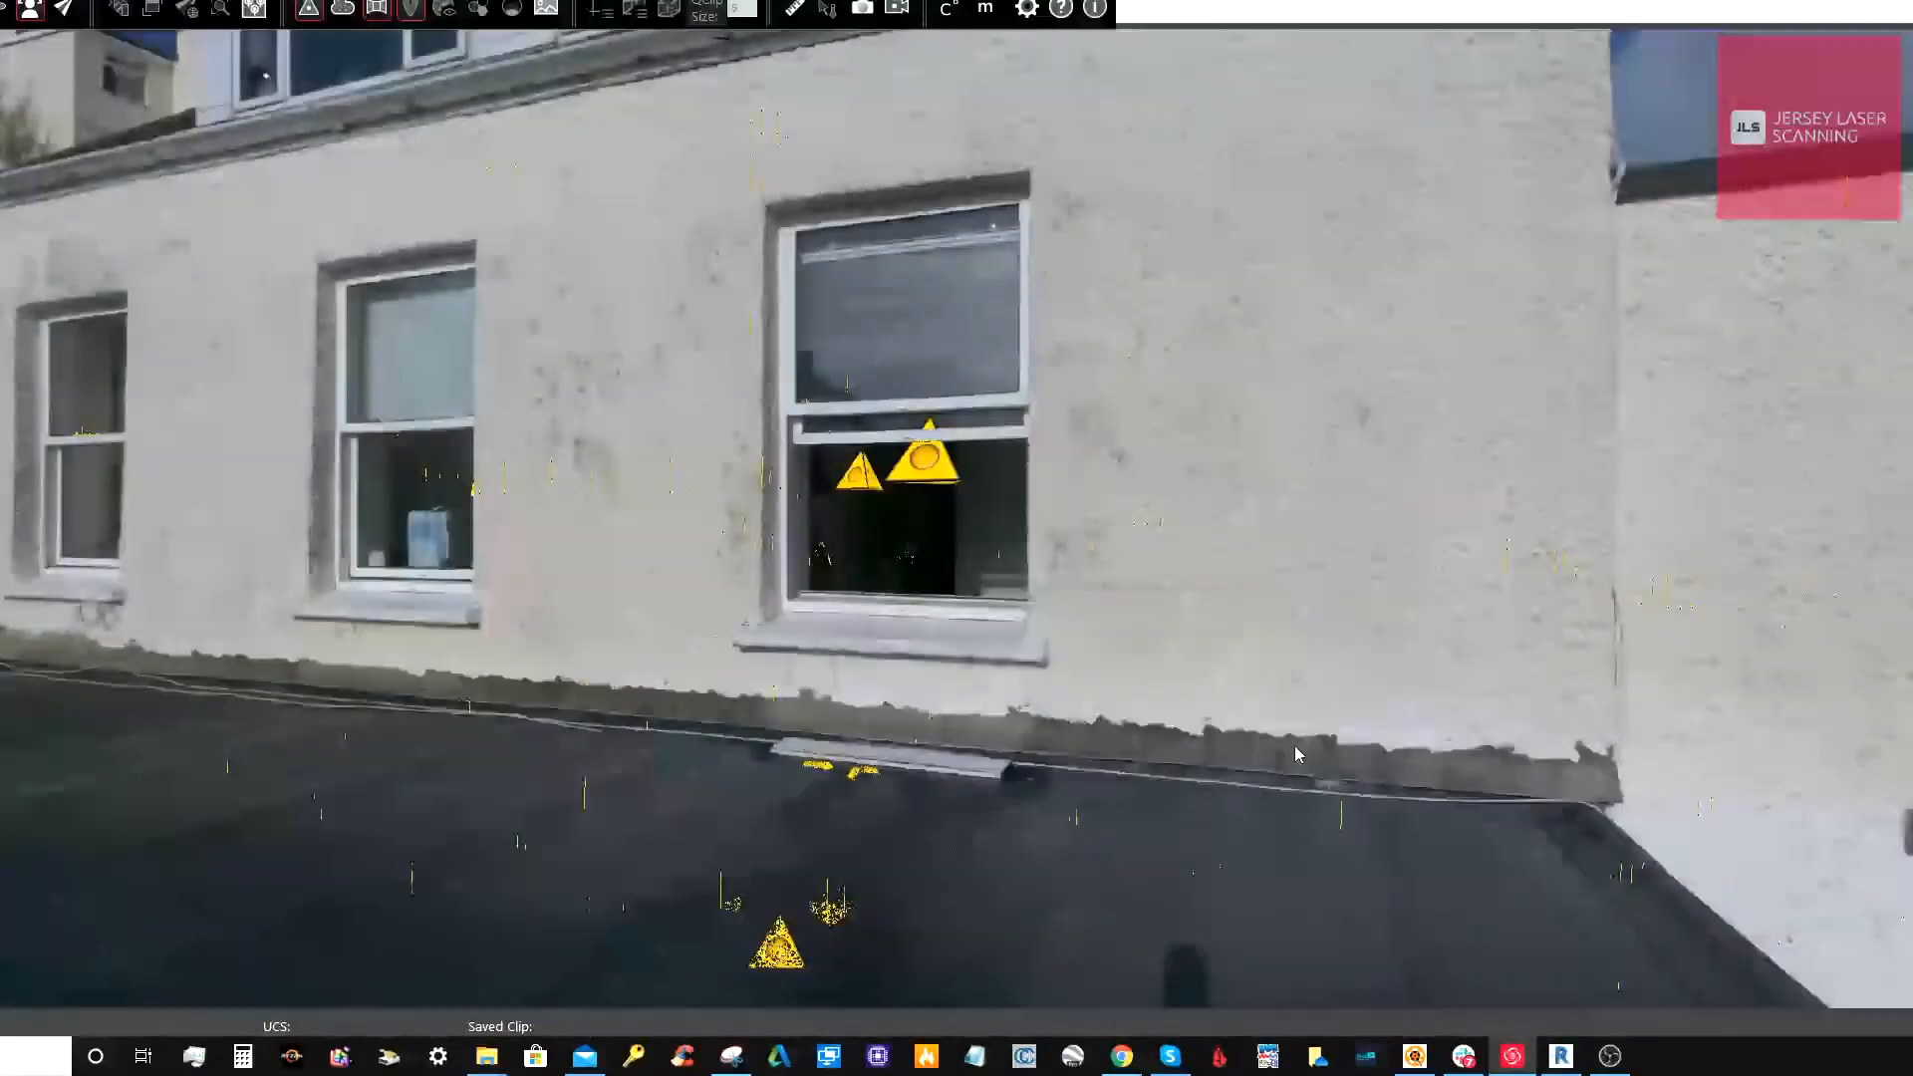
Look around the rooftop scan position's panorama, examining the surrounding street, neighbouring houses, garden and first-floor windows
{"action": "left_click_drag", "start_coordinate": [1323, 801], "coordinate": [1906, 755]}
{"action": "left_click_drag", "start_coordinate": [1349, 681], "coordinate": [1750, 677]}
{"action": "mouse_move", "coordinate": [1311, 689]}
{"action": "left_mouse_down"}
{"action": "mouse_move", "coordinate": [1596, 753]}
{"action": "mouse_move", "coordinate": [1785, 636]}
{"action": "left_mouse_up"}
{"action": "left_click_drag", "start_coordinate": [1640, 653], "coordinate": [1823, 570]}
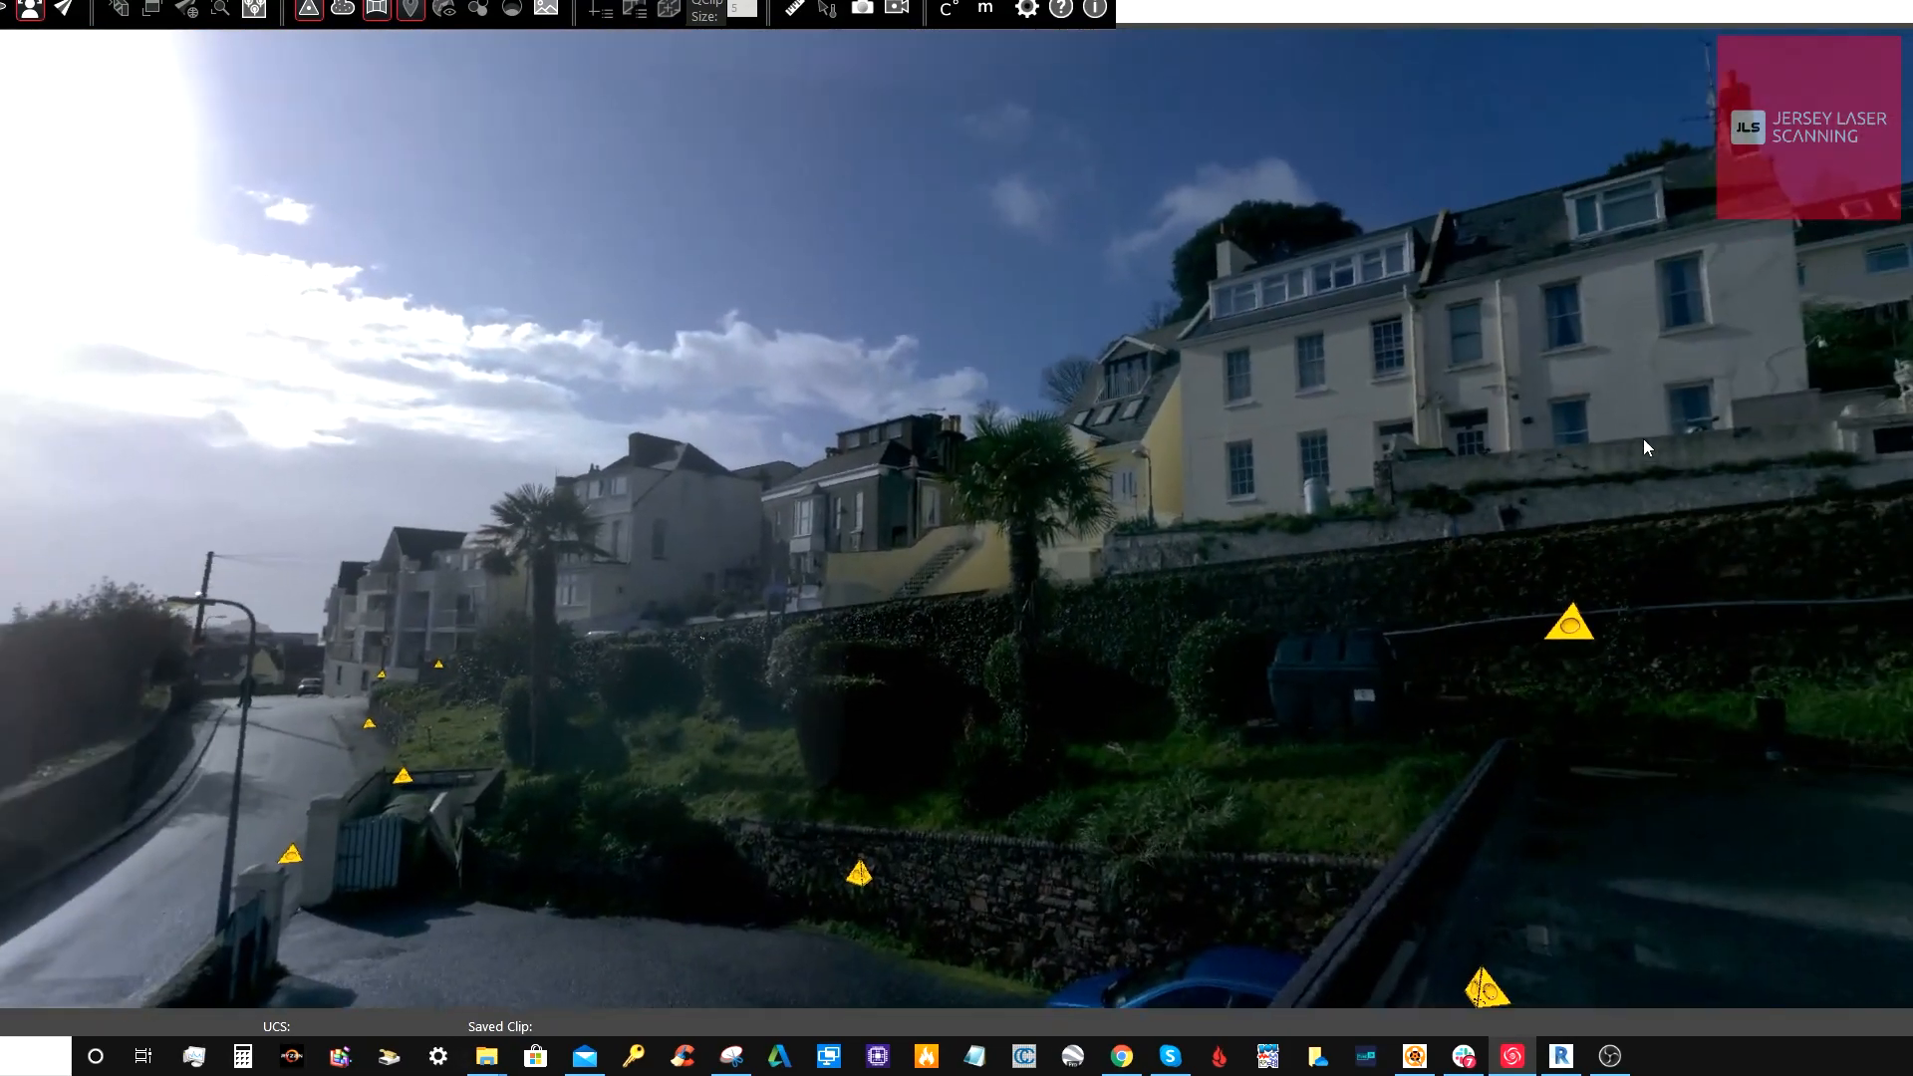
{"action": "scroll", "coordinate": [1409, 371], "scroll_direction": "up", "scroll_amount": 3}
{"action": "scroll", "coordinate": [1299, 417], "scroll_direction": "up", "scroll_amount": 3}
{"action": "scroll", "coordinate": [1264, 436], "scroll_direction": "down", "scroll_amount": 3}
{"action": "left_click_drag", "start_coordinate": [1160, 518], "coordinate": [1471, 532]}
{"action": "mouse_move", "coordinate": [1330, 510]}
{"action": "left_mouse_down"}
{"action": "mouse_move", "coordinate": [1476, 479]}
{"action": "mouse_move", "coordinate": [1197, 363]}
{"action": "mouse_move", "coordinate": [1097, 551]}
{"action": "mouse_move", "coordinate": [1113, 605]}
{"action": "left_mouse_up"}
{"action": "scroll", "coordinate": [1198, 362], "scroll_direction": "up", "scroll_amount": 3}
{"action": "scroll", "coordinate": [1190, 384], "scroll_direction": "down", "scroll_amount": 3}
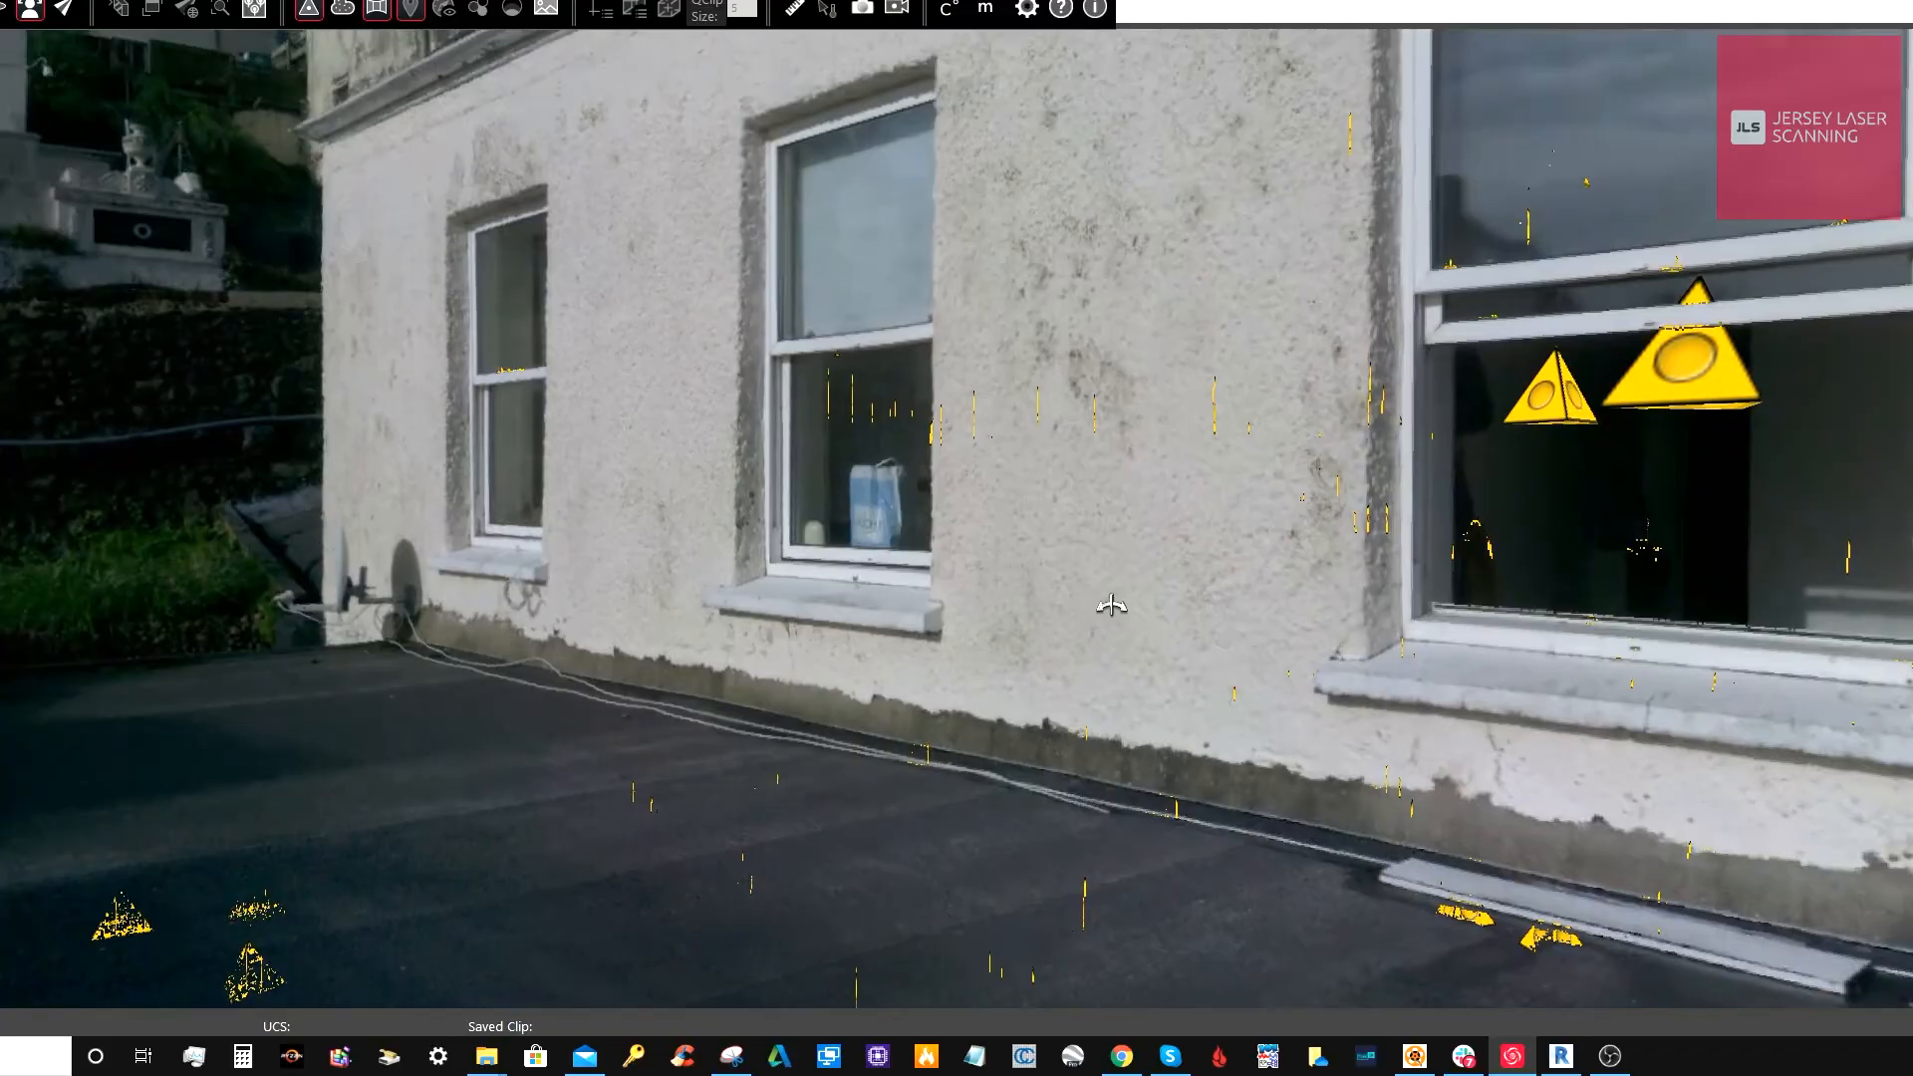
Leave the panorama and view the whole site point cloud with all scan positions from above
{"action": "left_click", "coordinate": [3, 10]}
{"action": "left_click_drag", "start_coordinate": [648, 563], "coordinate": [954, 624]}
{"action": "scroll", "coordinate": [955, 624], "scroll_direction": "down", "scroll_amount": 8}
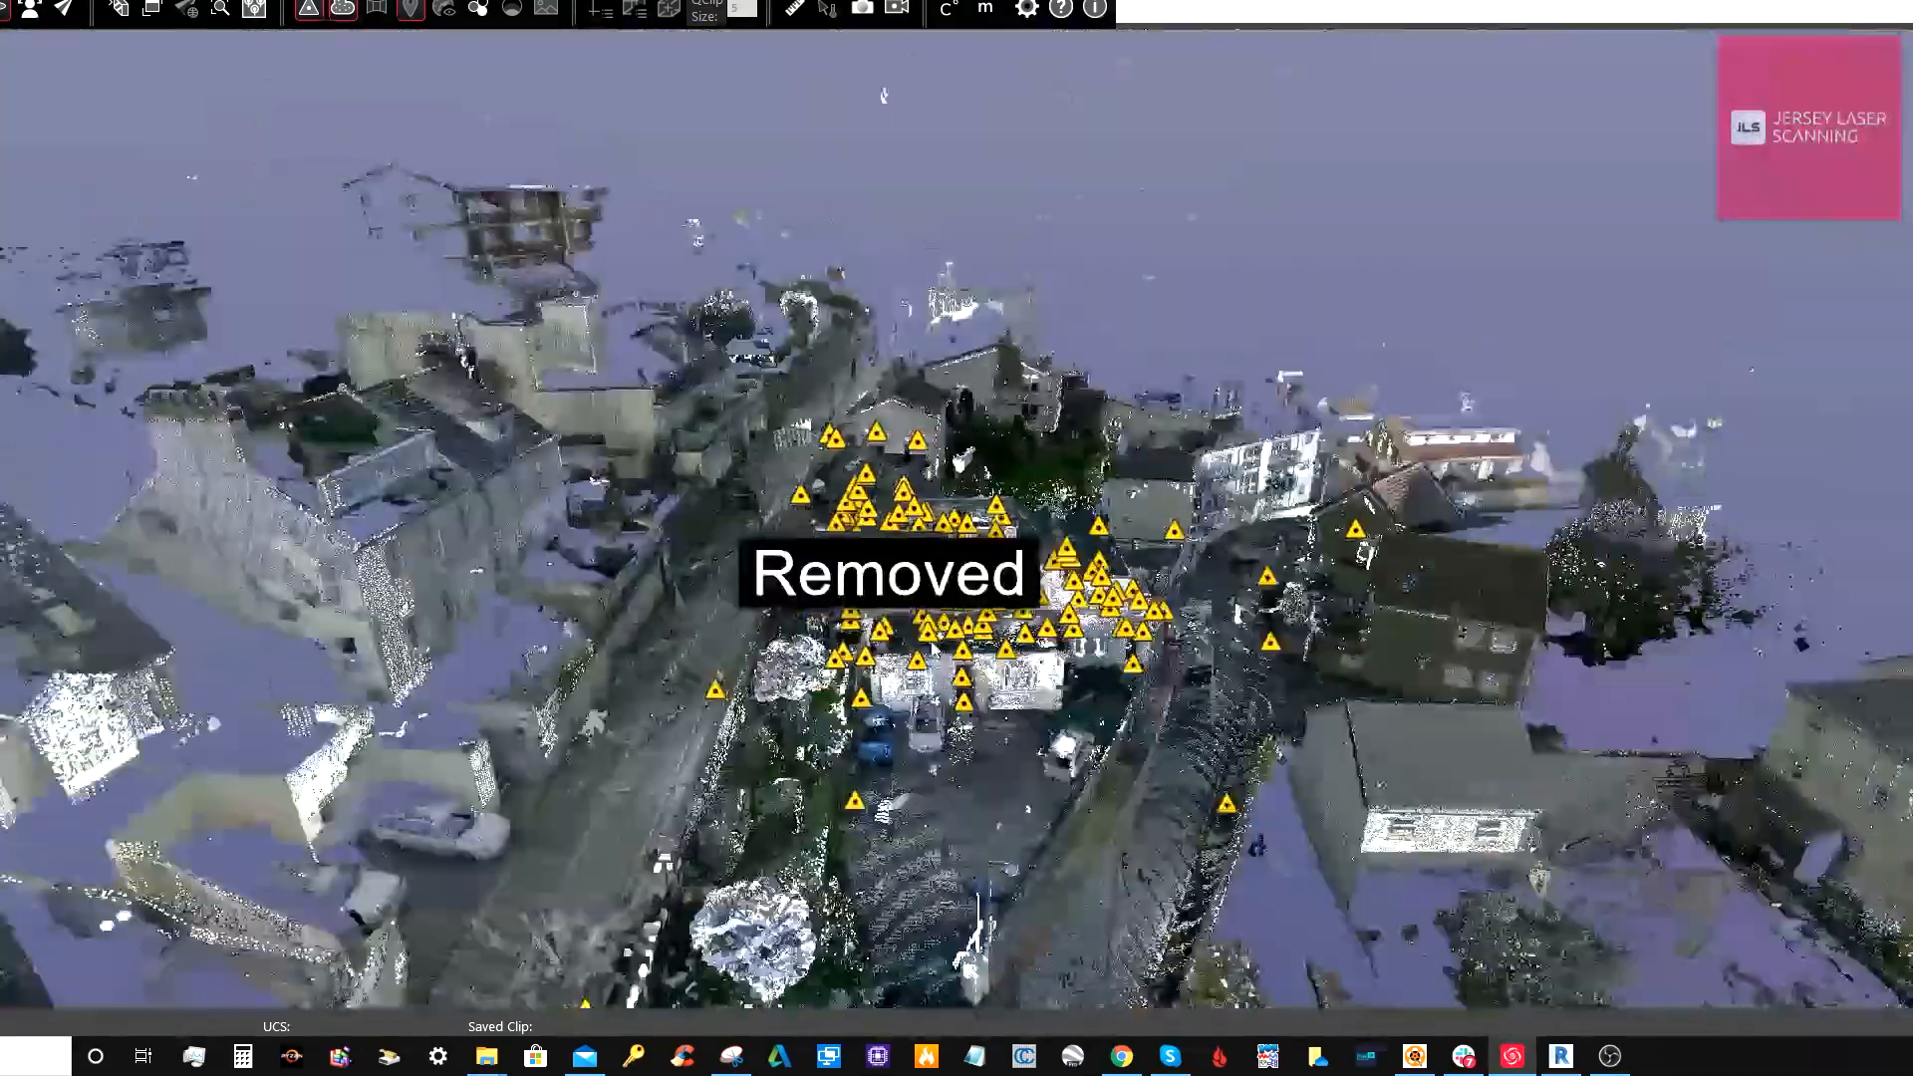
{"action": "left_click_drag", "start_coordinate": [977, 811], "coordinate": [1019, 797]}
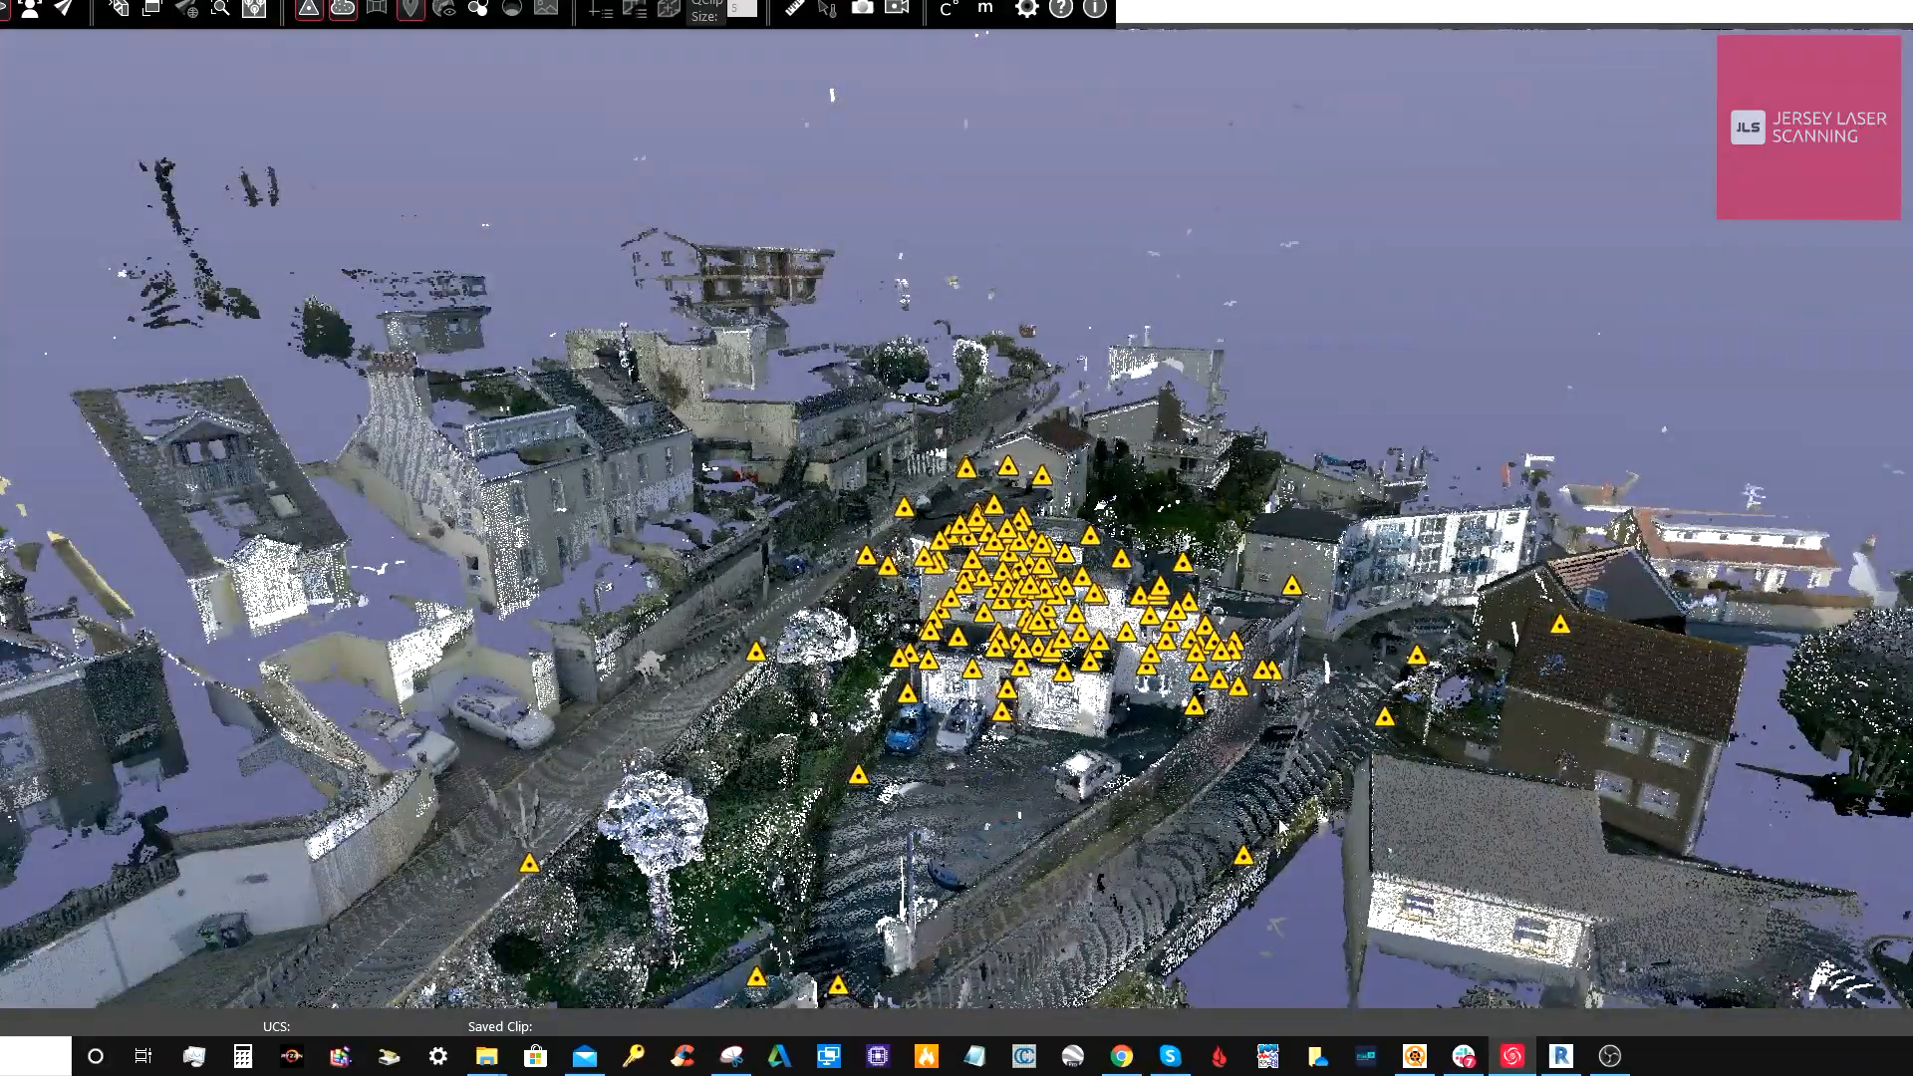
Orbit around the scanned house to examine its side and rear elevations and the back garden
{"action": "scroll", "coordinate": [1164, 780], "scroll_direction": "up", "scroll_amount": 5}
{"action": "left_click_drag", "start_coordinate": [1207, 788], "coordinate": [1026, 798]}
{"action": "middle_click_drag", "start_coordinate": [1332, 798], "coordinate": [188, 786]}
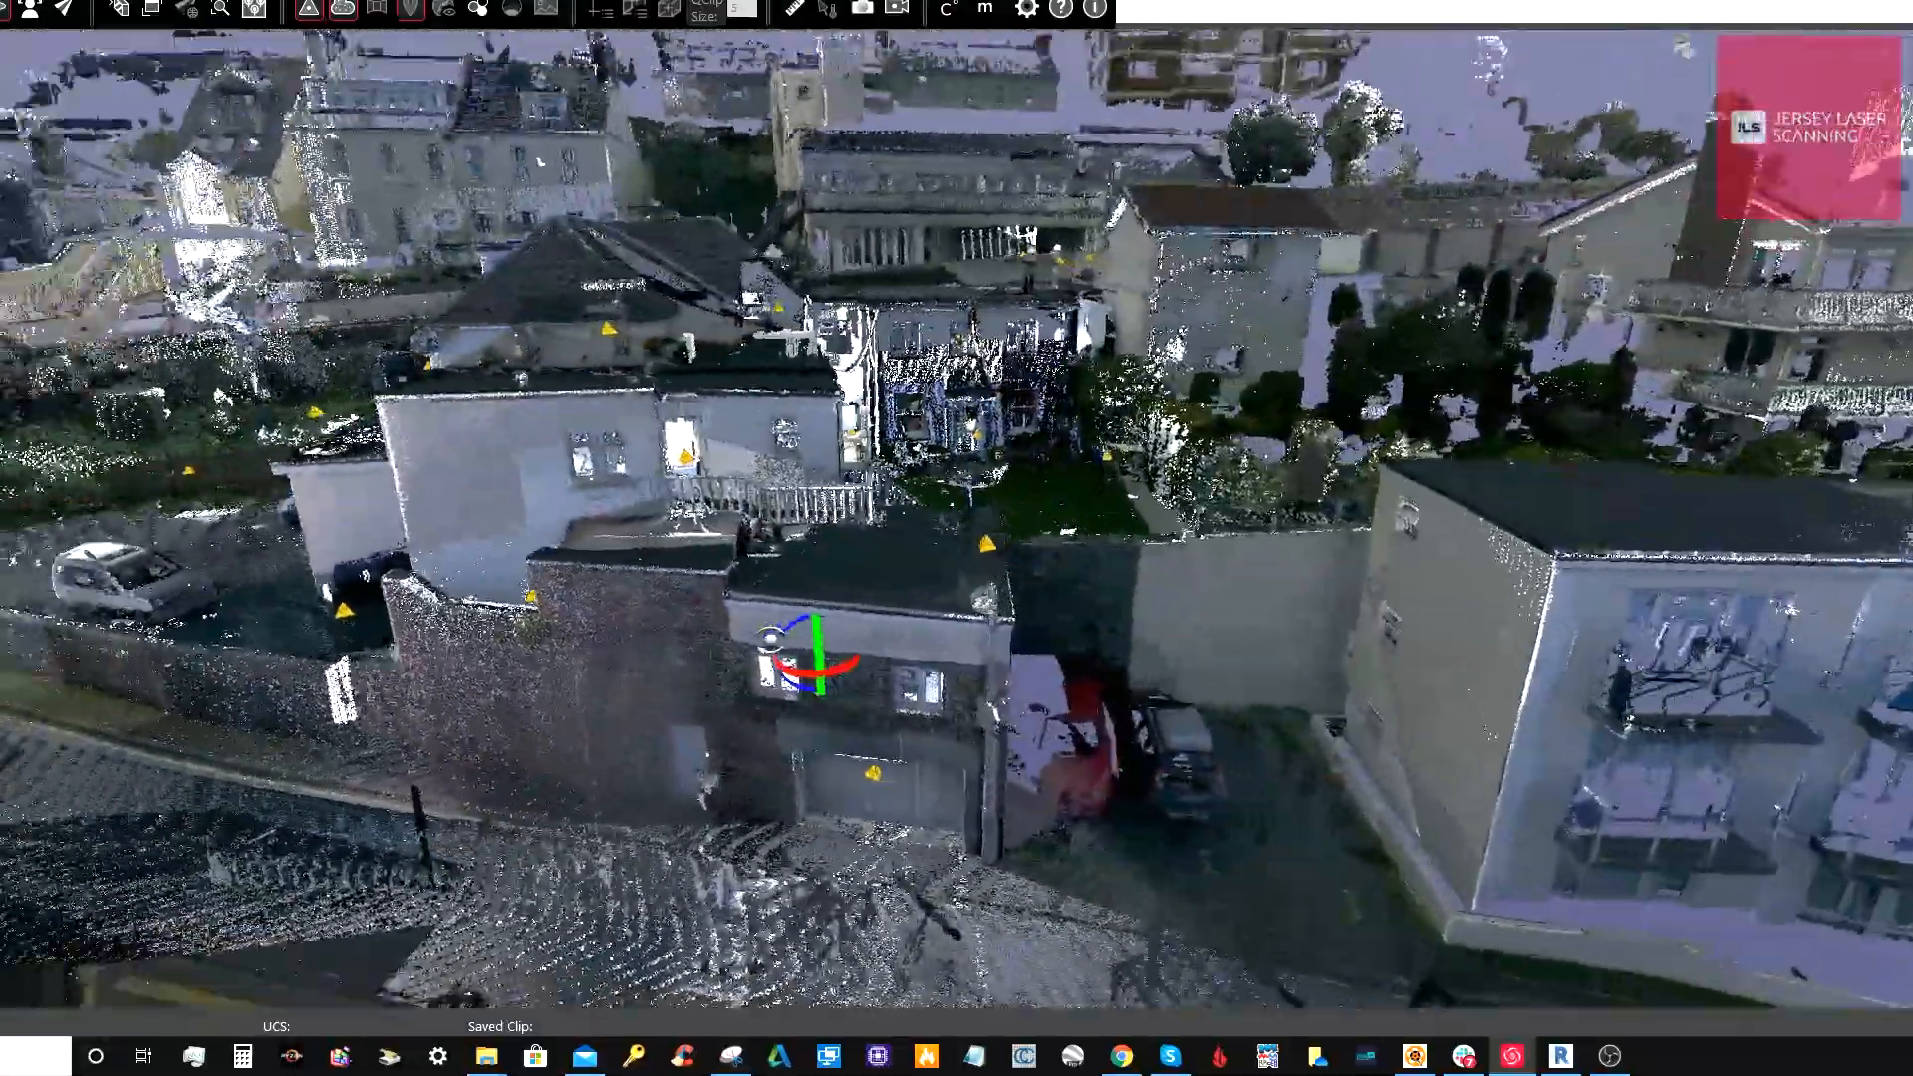
{"action": "left_click_drag", "start_coordinate": [772, 638], "coordinate": [440, 632]}
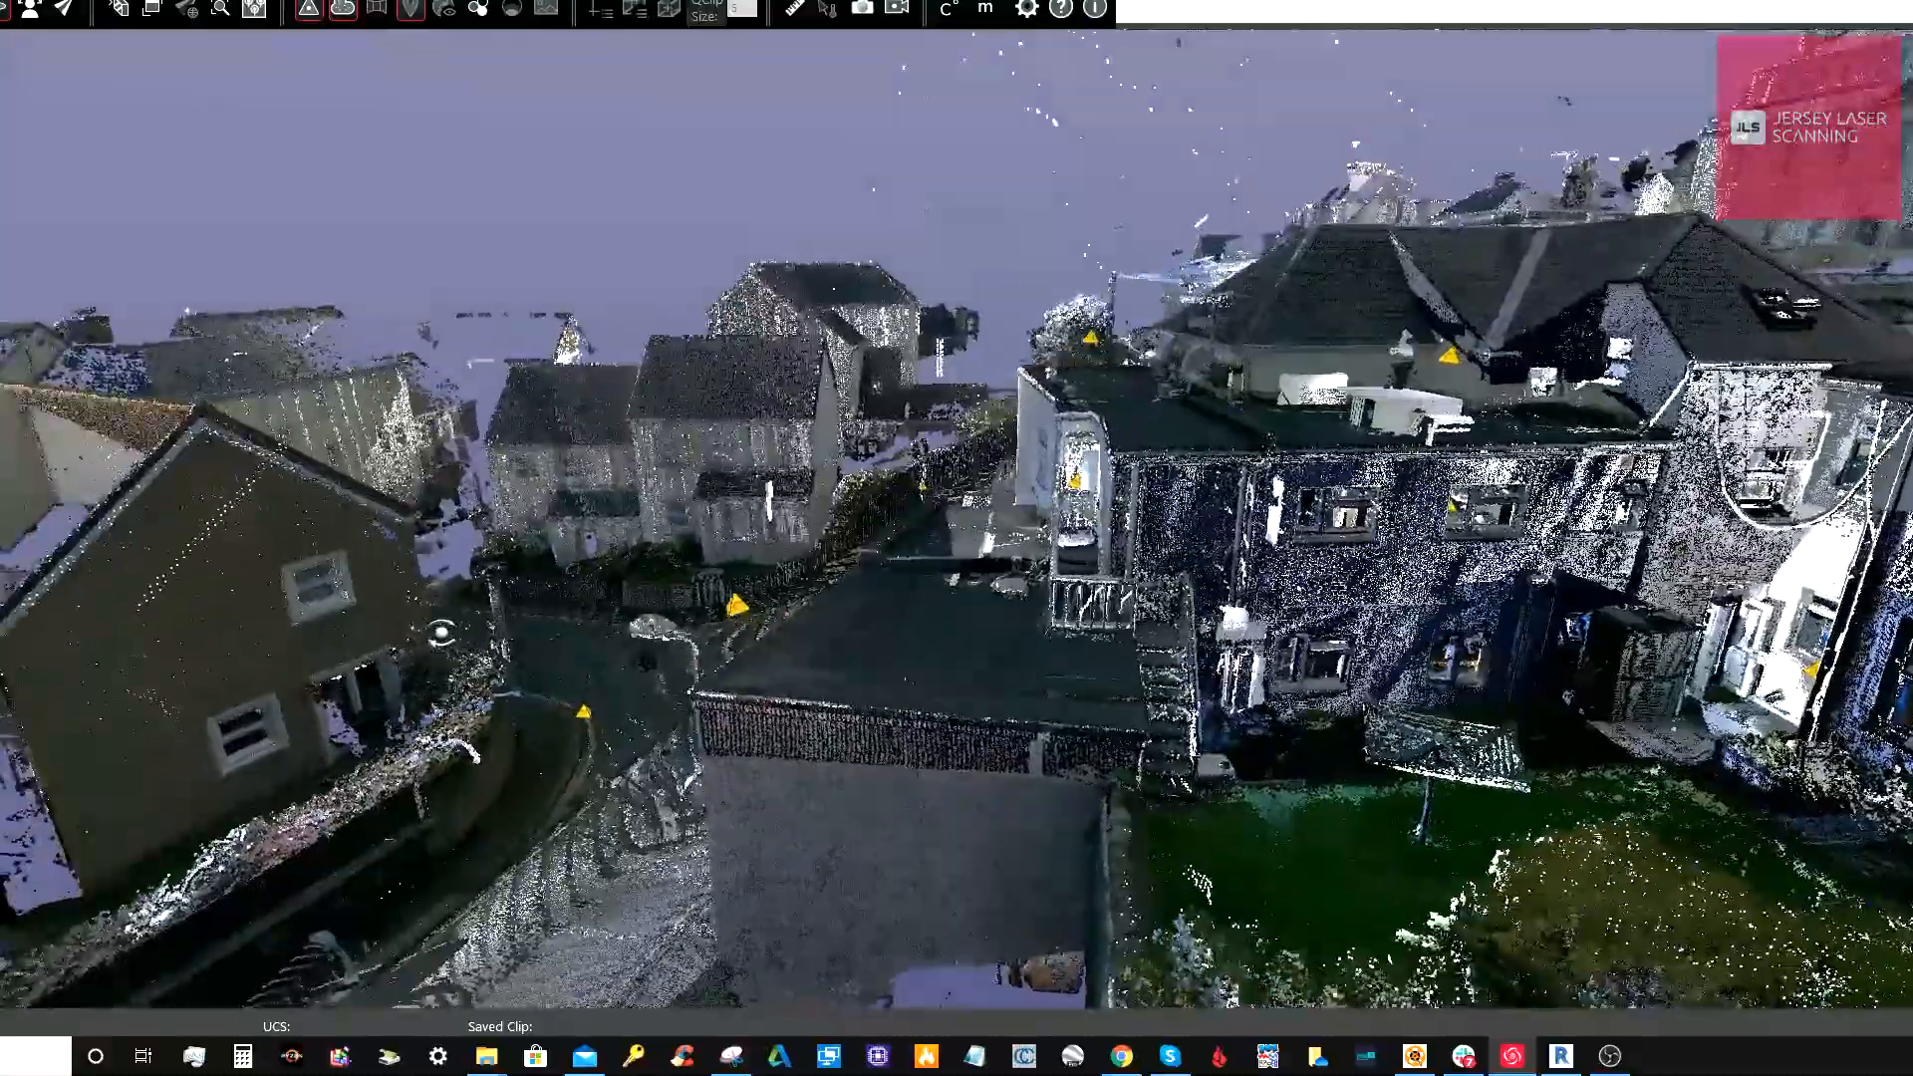
{"action": "middle_click_drag", "start_coordinate": [1520, 682], "coordinate": [1314, 688]}
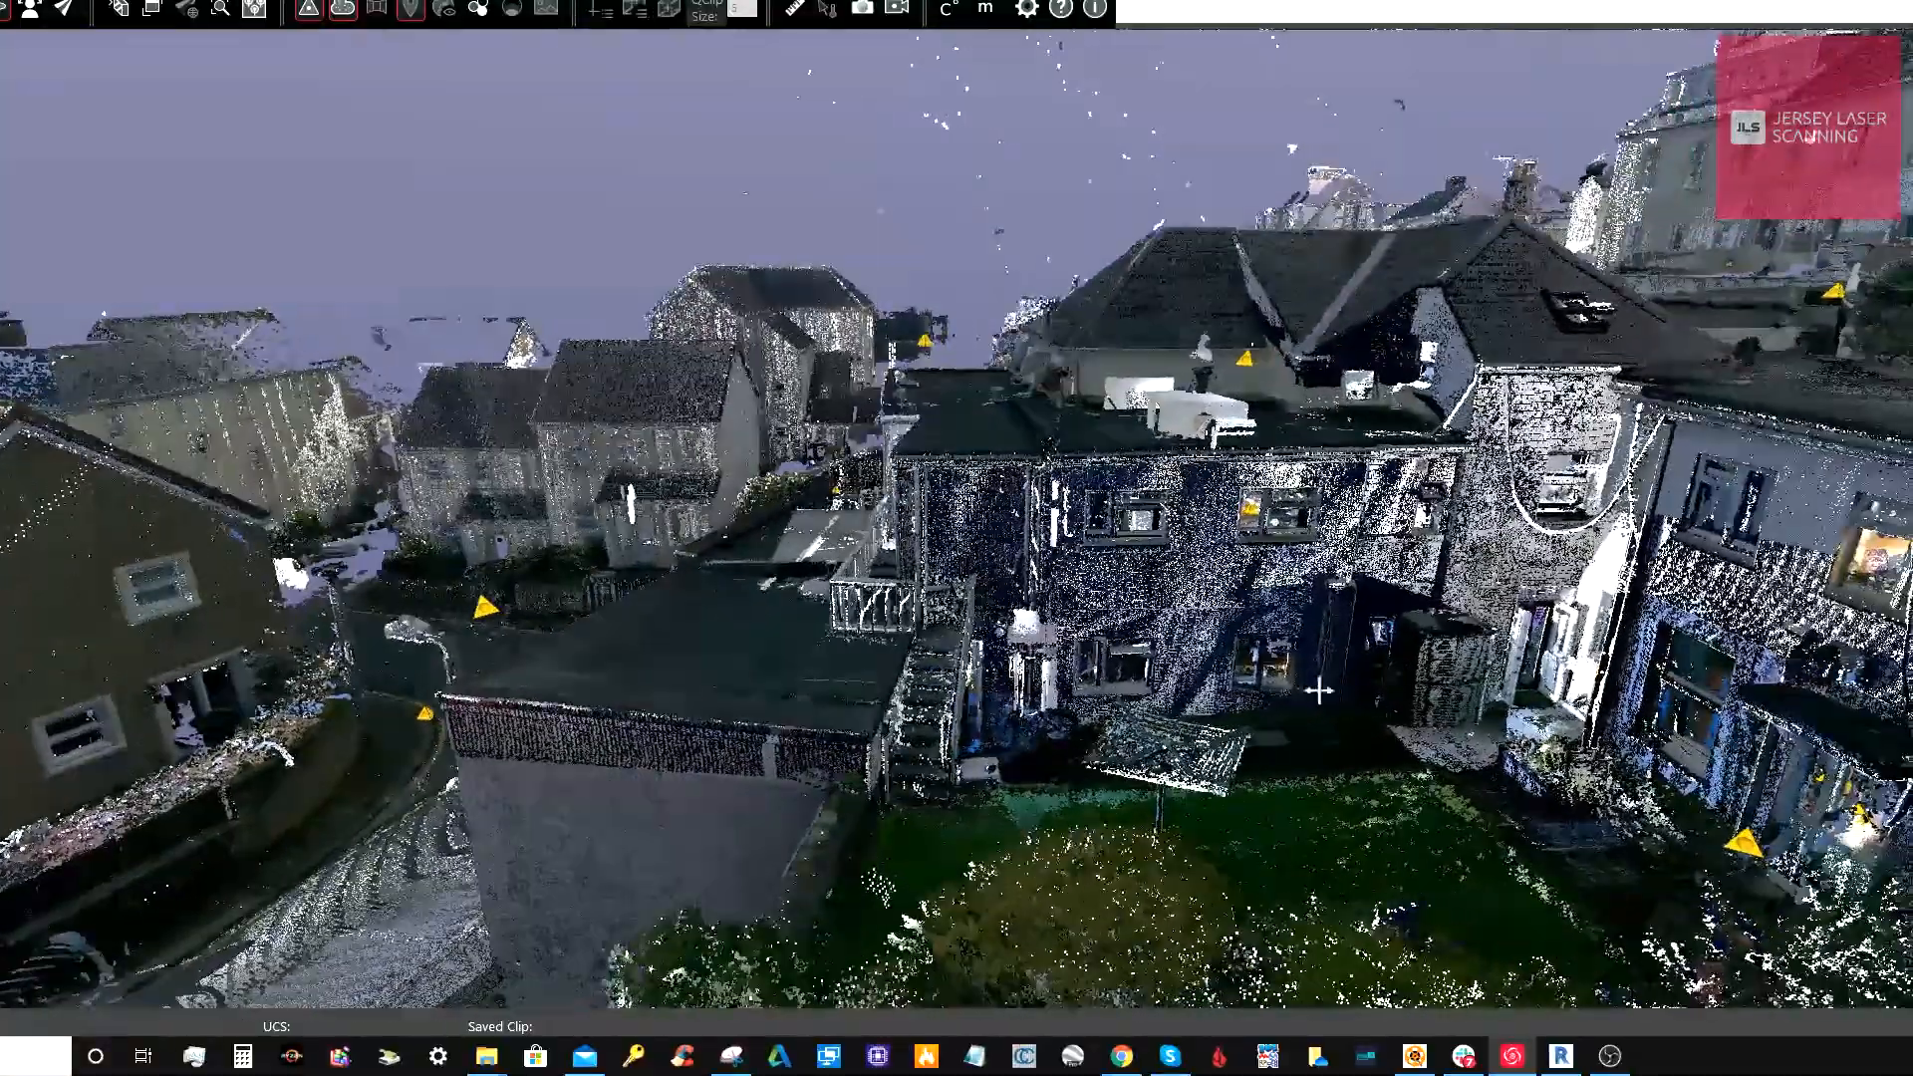
Examine the rear windows and the spaces behind them at close range in the point cloud
{"action": "scroll", "coordinate": [1510, 638], "scroll_direction": "up", "scroll_amount": 8}
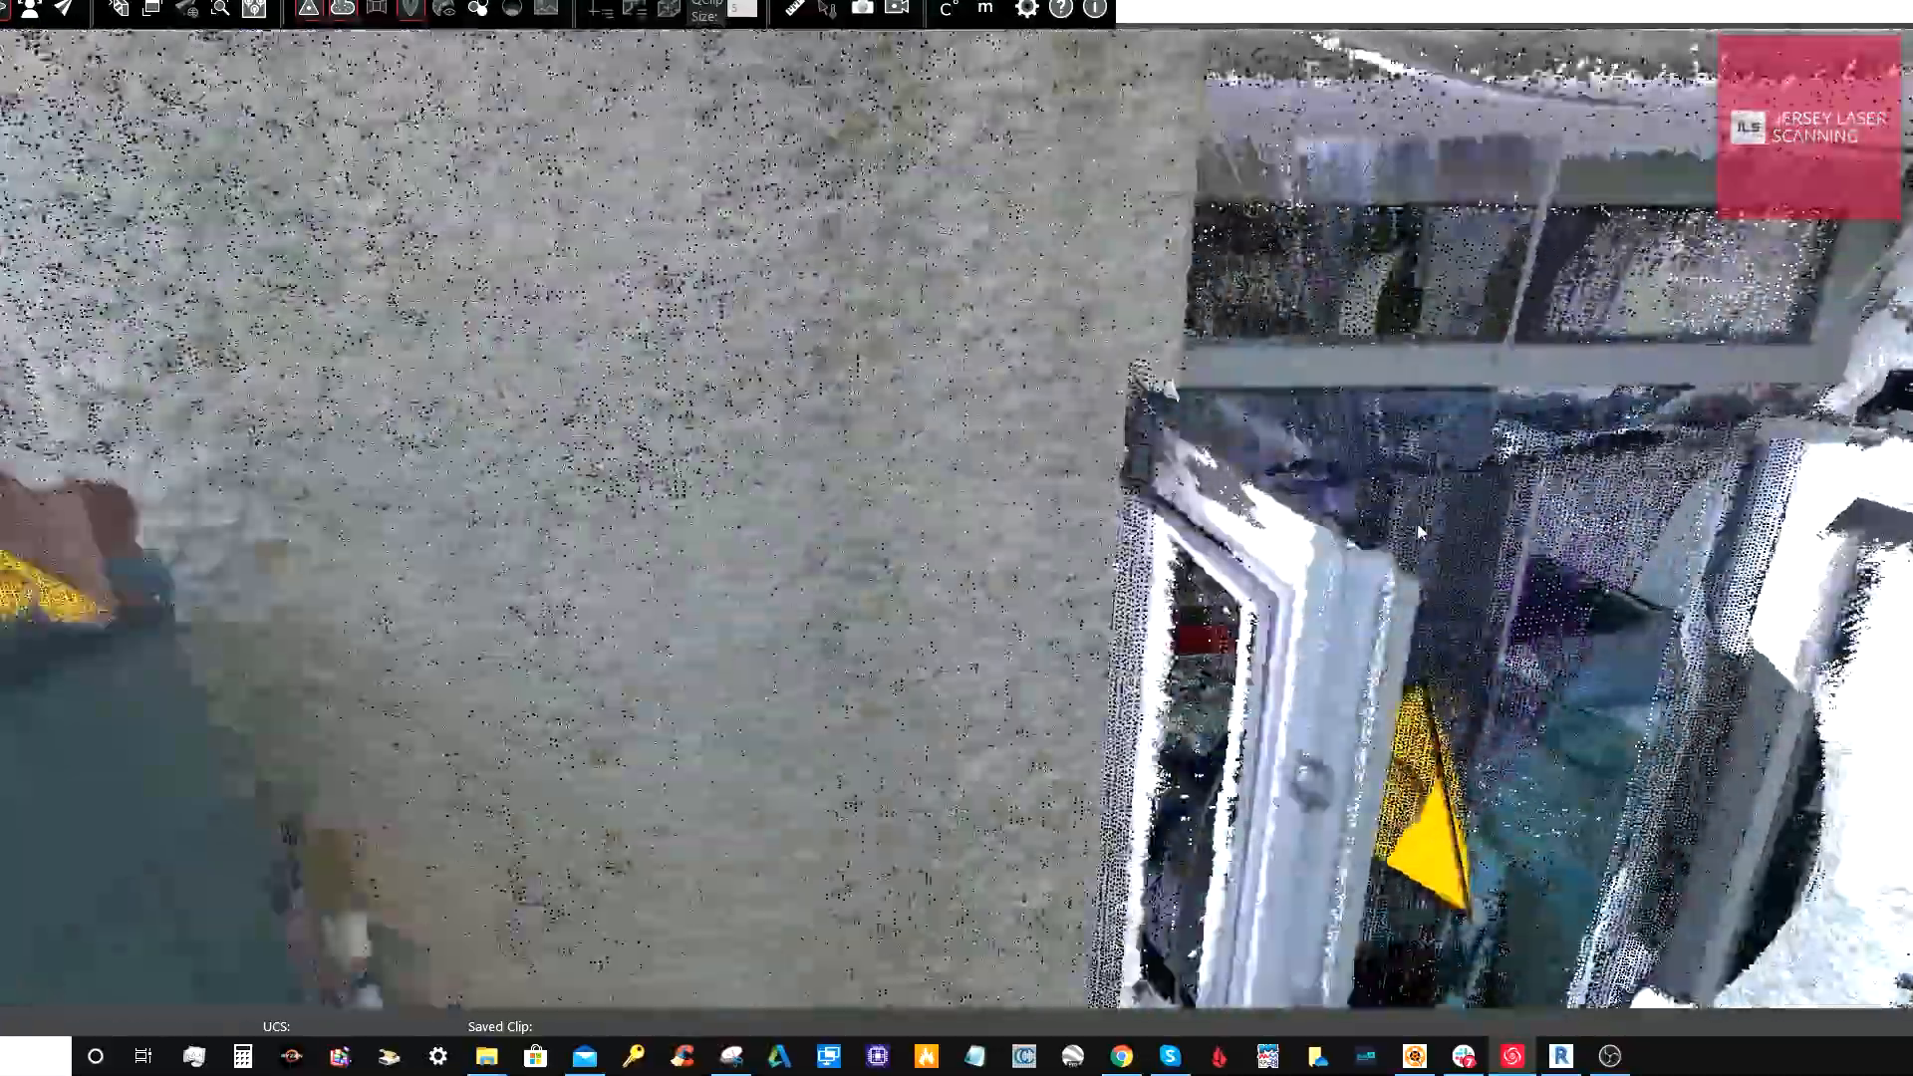
{"action": "scroll", "coordinate": [1420, 533], "scroll_direction": "up", "scroll_amount": 6}
{"action": "left_click_drag", "start_coordinate": [1077, 535], "coordinate": [1043, 517]}
{"action": "middle_click_drag", "start_coordinate": [1043, 517], "coordinate": [1152, 680]}
{"action": "mouse_move", "coordinate": [1081, 528]}
{"action": "scroll", "coordinate": [1086, 519], "scroll_direction": "up", "scroll_amount": 2}
{"action": "left_click", "coordinate": [1086, 512]}
{"action": "mouse_move", "coordinate": [1054, 695]}
{"action": "left_mouse_down"}
{"action": "mouse_move", "coordinate": [1066, 583]}
{"action": "mouse_move", "coordinate": [1071, 618]}
{"action": "left_mouse_up"}
{"action": "scroll", "coordinate": [1071, 619], "scroll_direction": "down", "scroll_amount": 3}
{"action": "mouse_move", "coordinate": [1012, 688]}
{"action": "left_mouse_down"}
{"action": "mouse_move", "coordinate": [1157, 713]}
{"action": "mouse_move", "coordinate": [1417, 710]}
{"action": "mouse_move", "coordinate": [1247, 705]}
{"action": "mouse_move", "coordinate": [970, 747]}
{"action": "mouse_move", "coordinate": [551, 871]}
{"action": "mouse_move", "coordinate": [342, 897]}
{"action": "mouse_move", "coordinate": [555, 923]}
{"action": "mouse_move", "coordinate": [1089, 848]}
{"action": "mouse_move", "coordinate": [1069, 877]}
{"action": "left_mouse_up"}
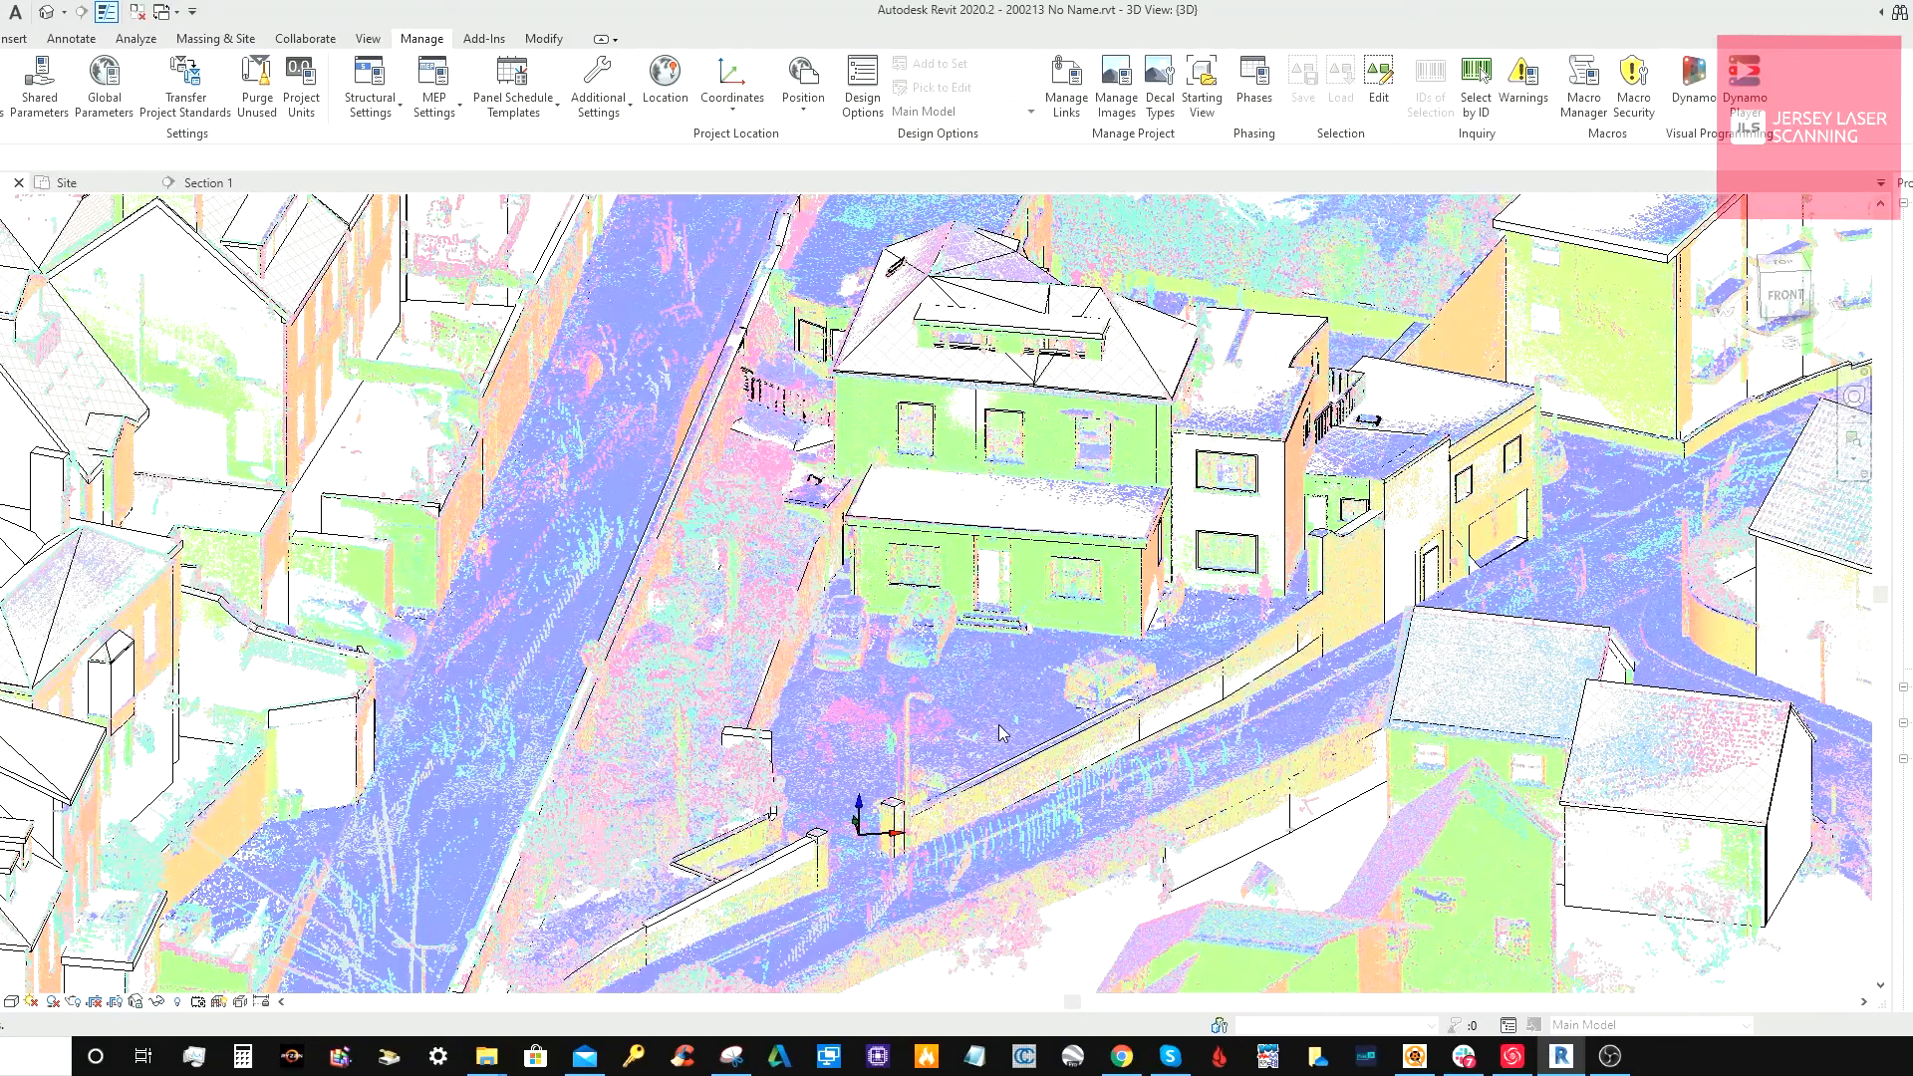
Open the Site floor plan and go from its long section marker to the Section 1 view
{"action": "left_click", "coordinate": [66, 183]}
{"action": "scroll", "coordinate": [857, 399], "scroll_direction": "down", "scroll_amount": 4}
{"action": "middle_click_drag", "start_coordinate": [953, 390], "coordinate": [1006, 525]}
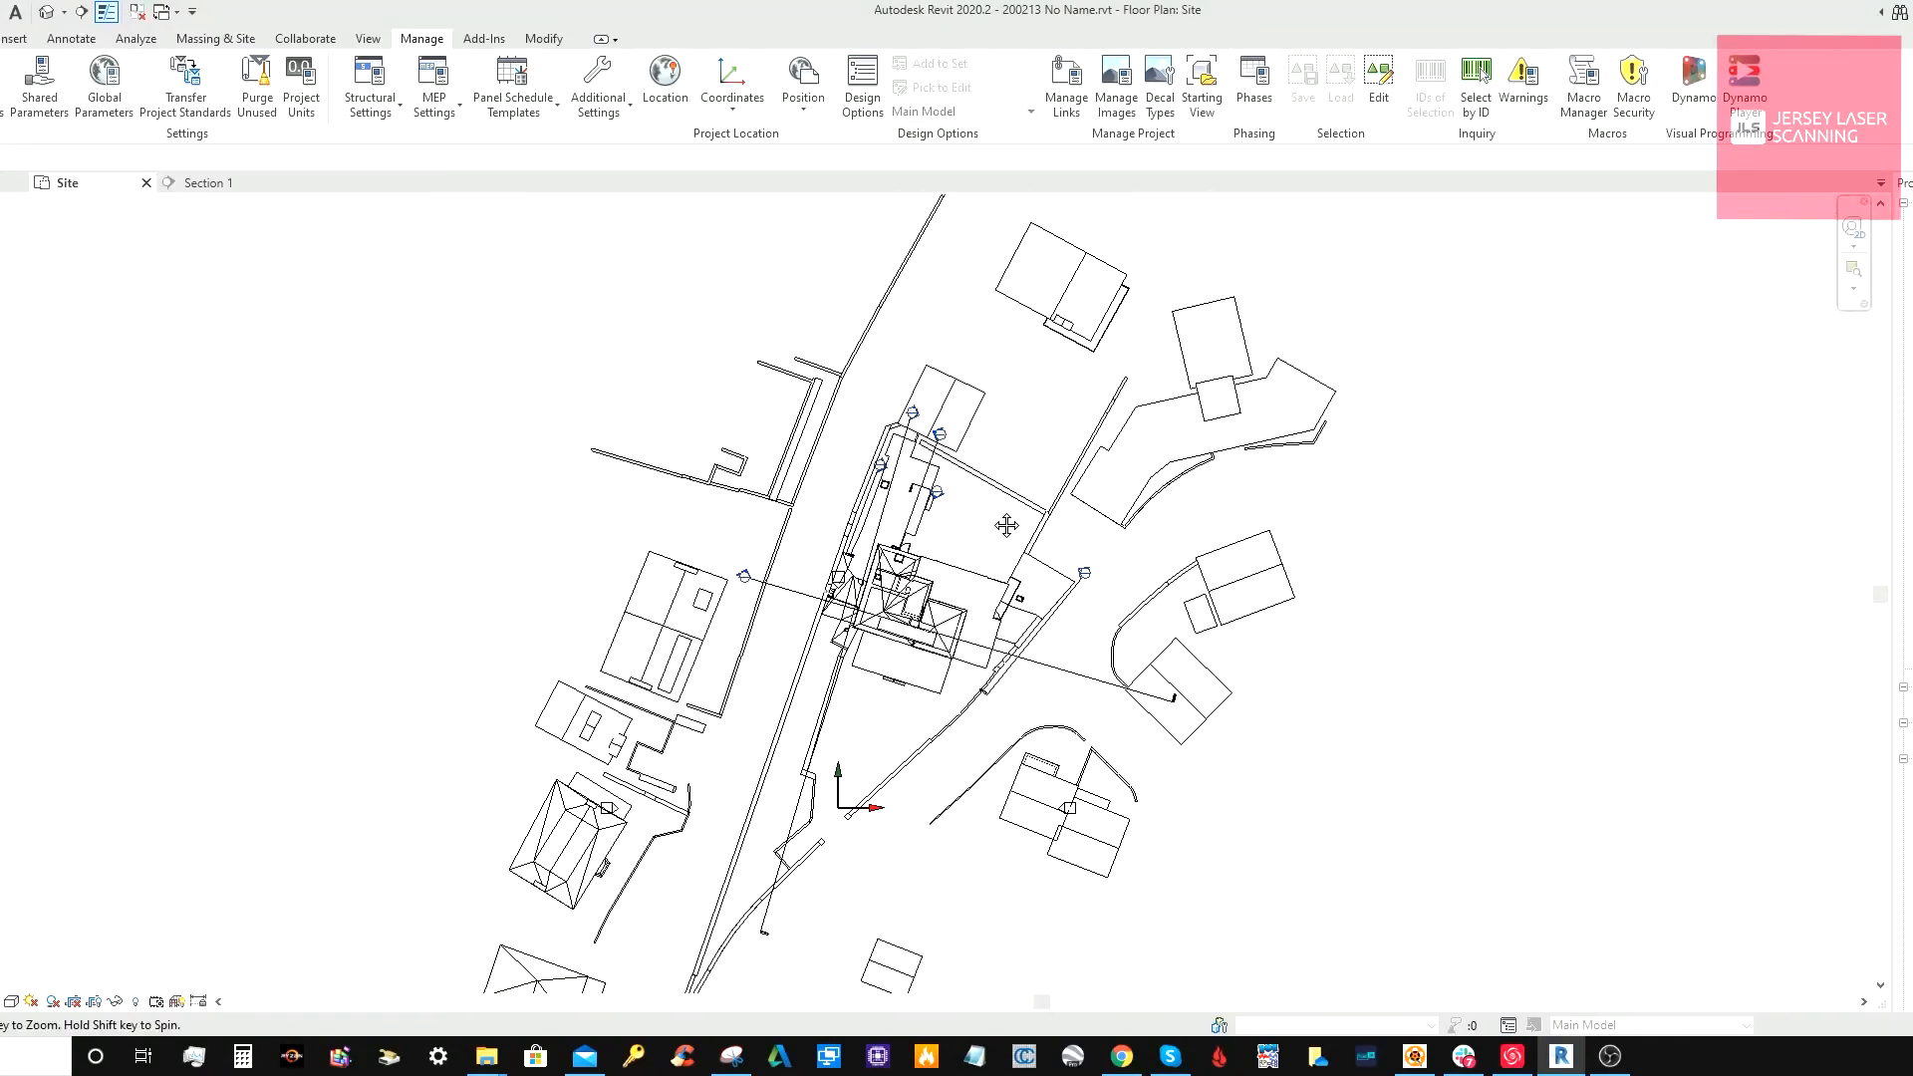
{"action": "double_click", "coordinate": [744, 576]}
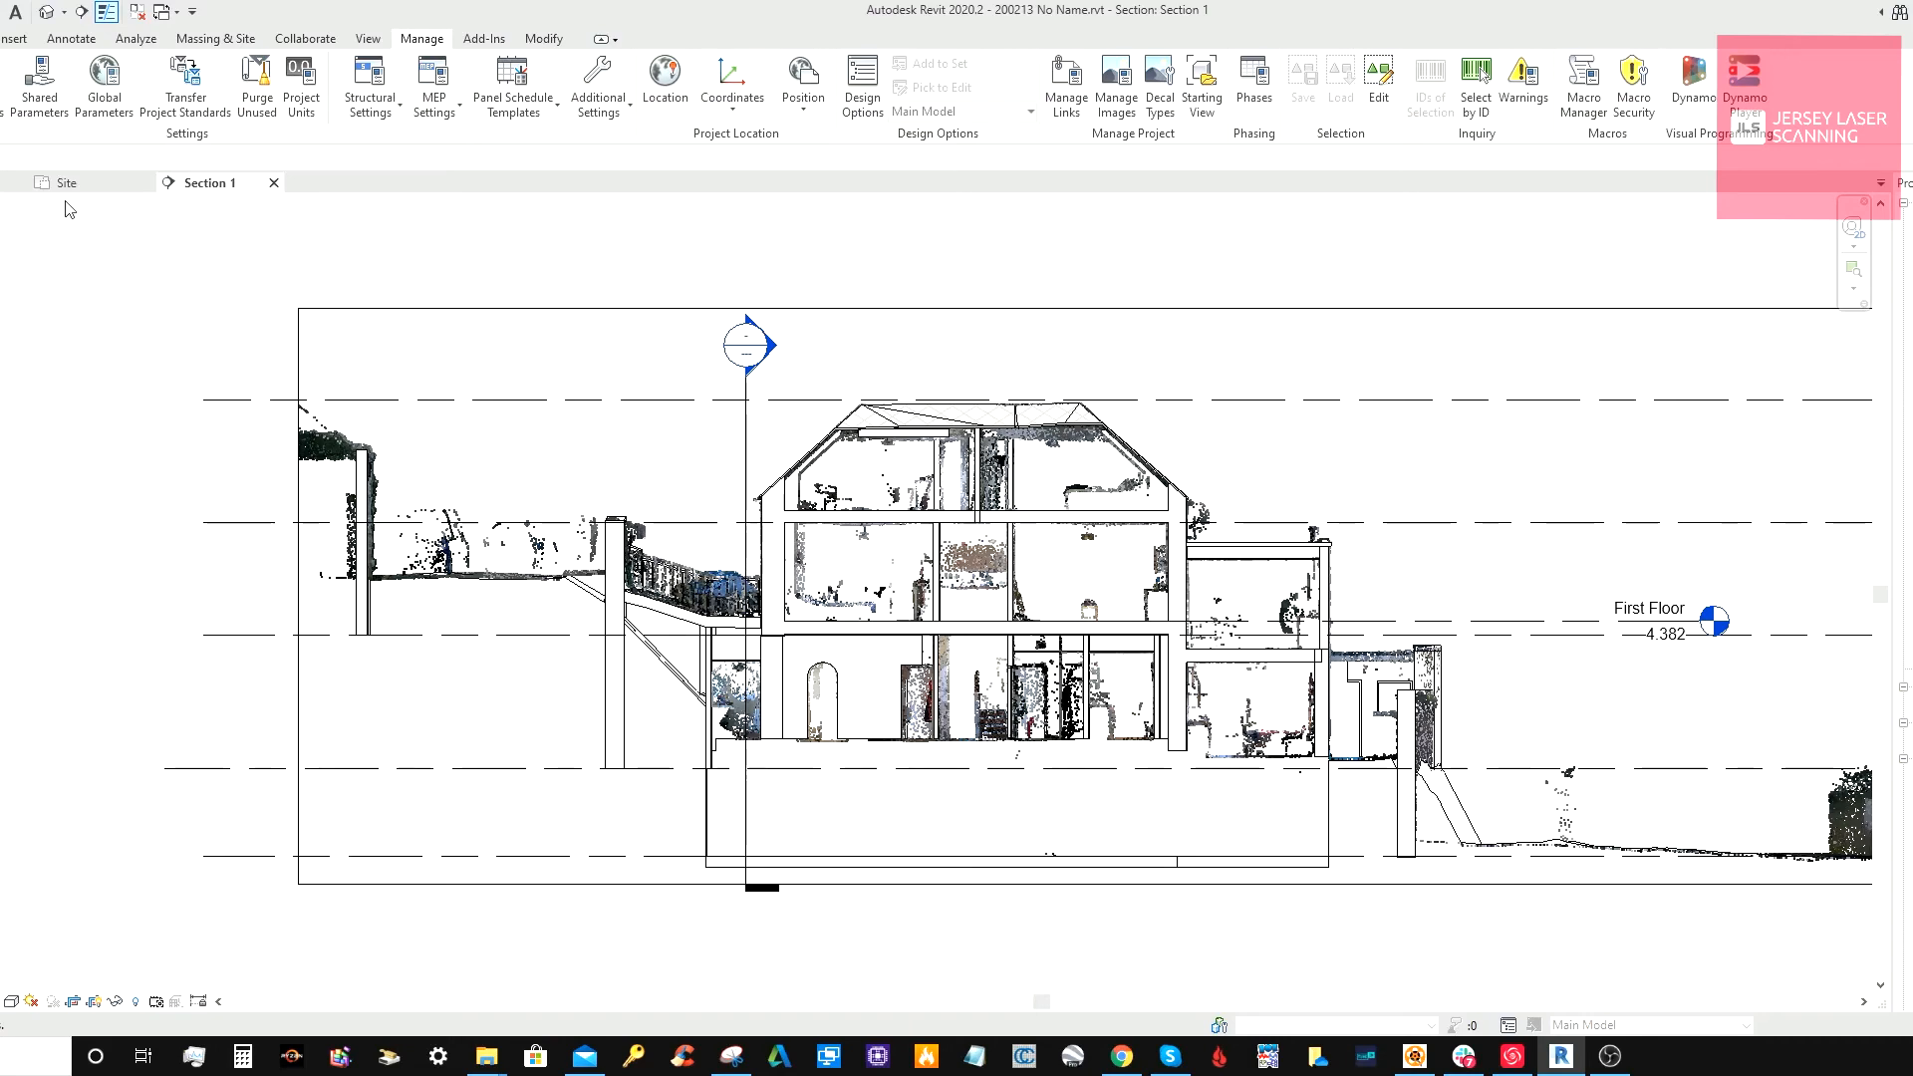
Return to the 3D view and examine how the modelled house and neighbouring buildings match the point cloud, front and rear
{"action": "left_click", "coordinate": [6, 182]}
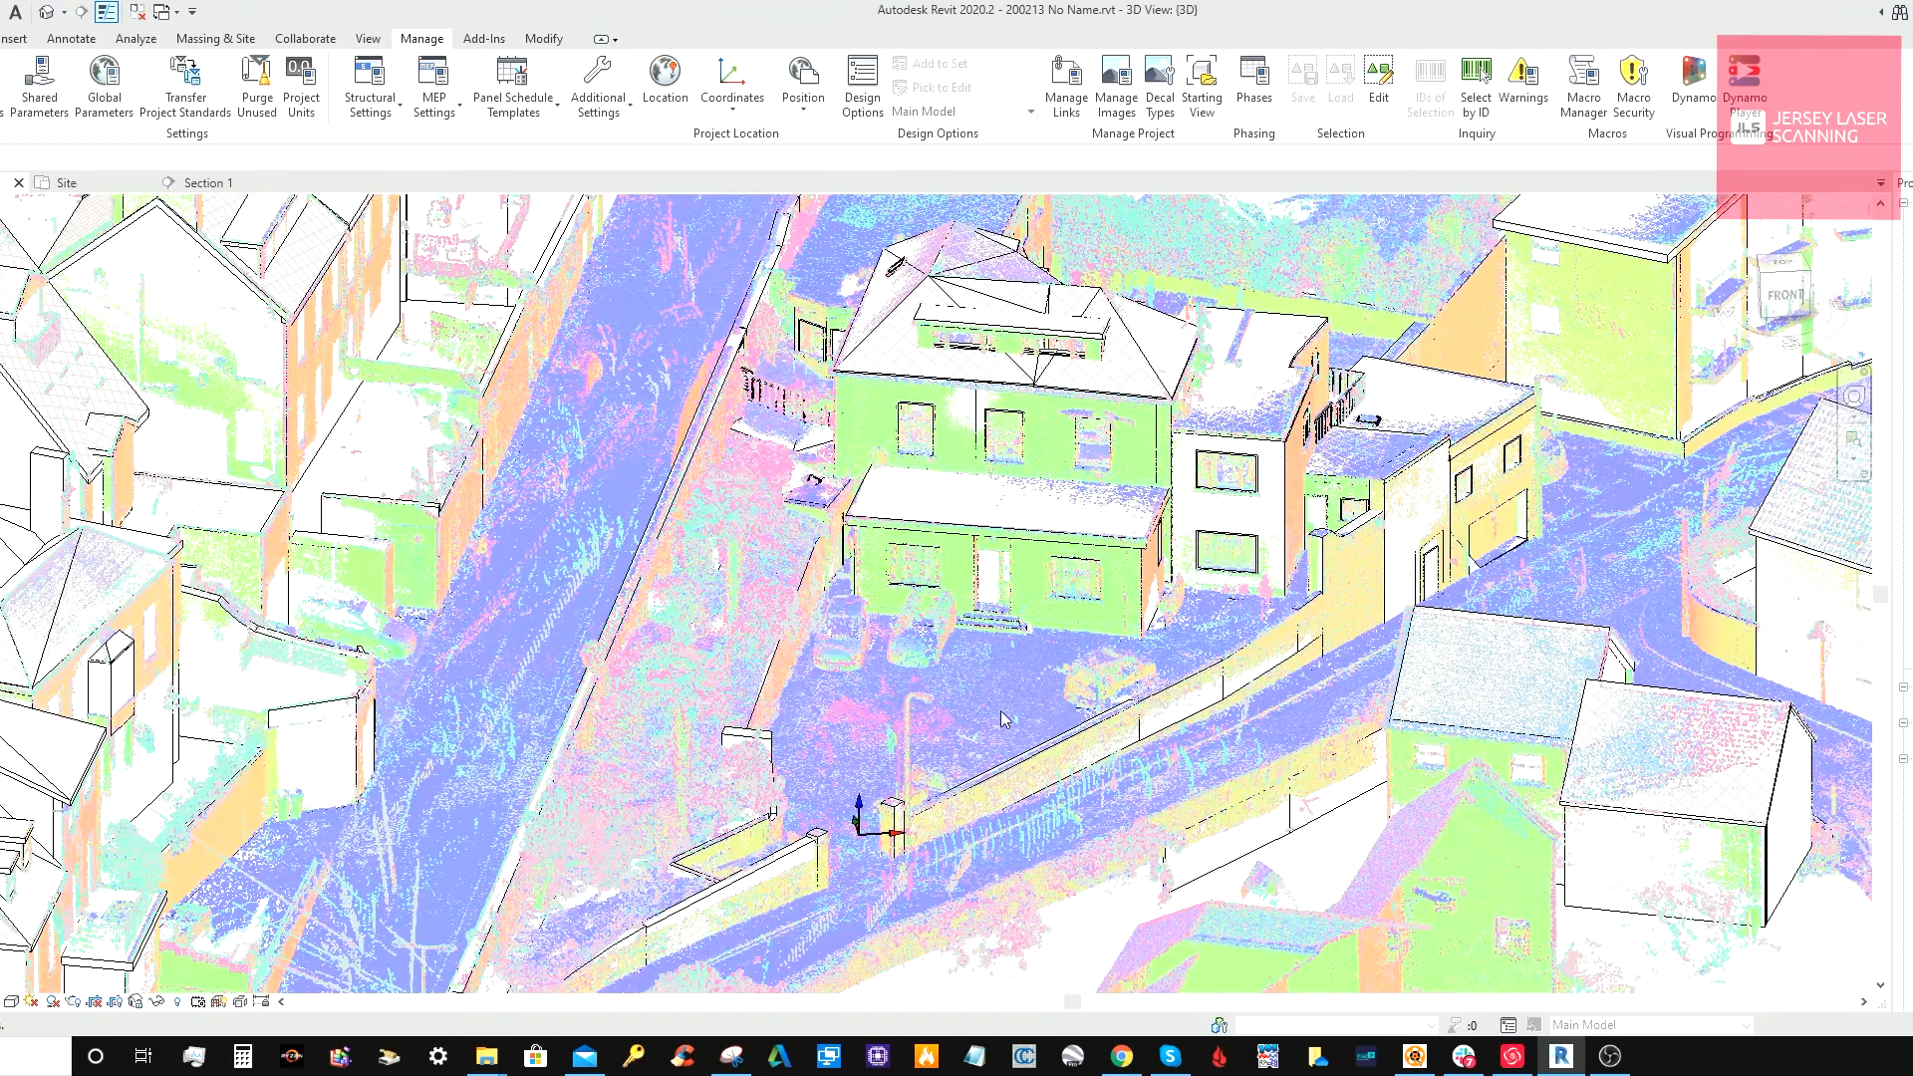
{"action": "scroll", "coordinate": [1000, 719], "scroll_direction": "up", "scroll_amount": 2}
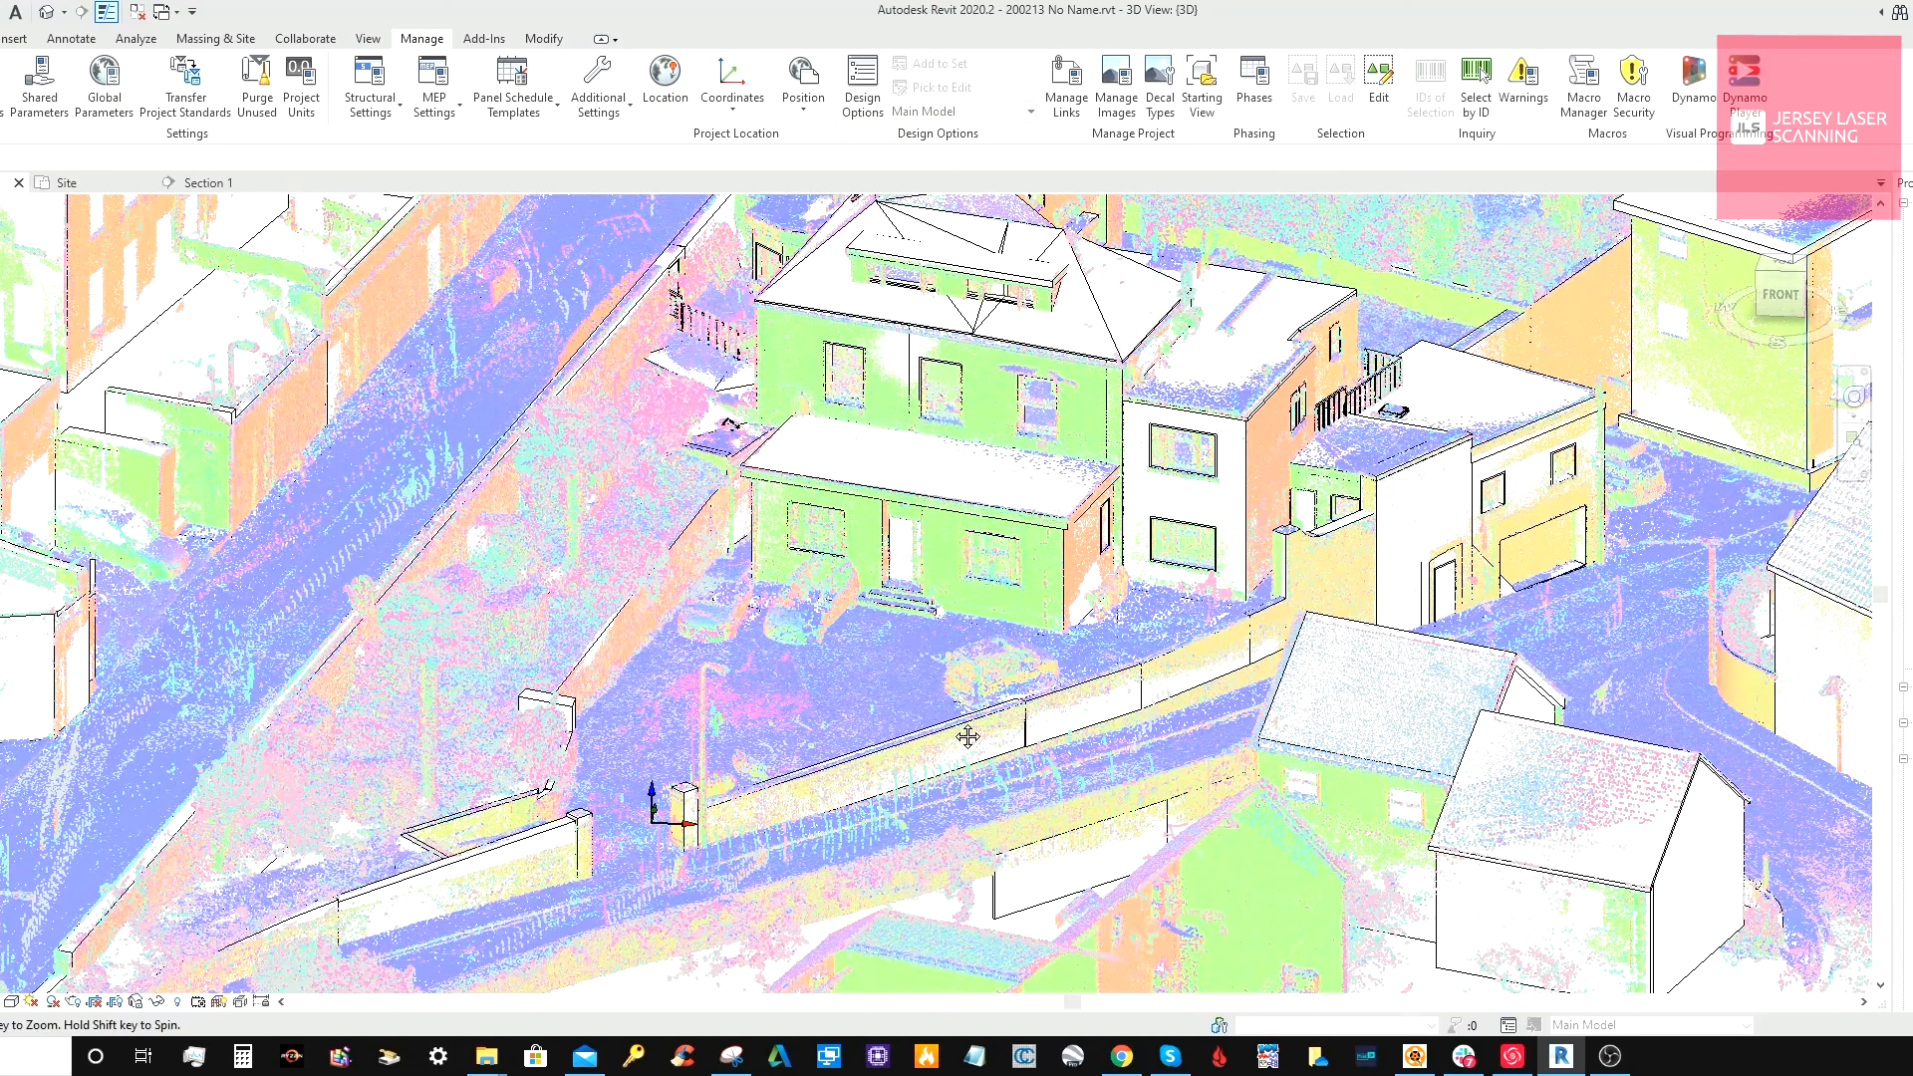
{"action": "middle_click_drag", "start_coordinate": [966, 737], "coordinate": [1082, 852]}
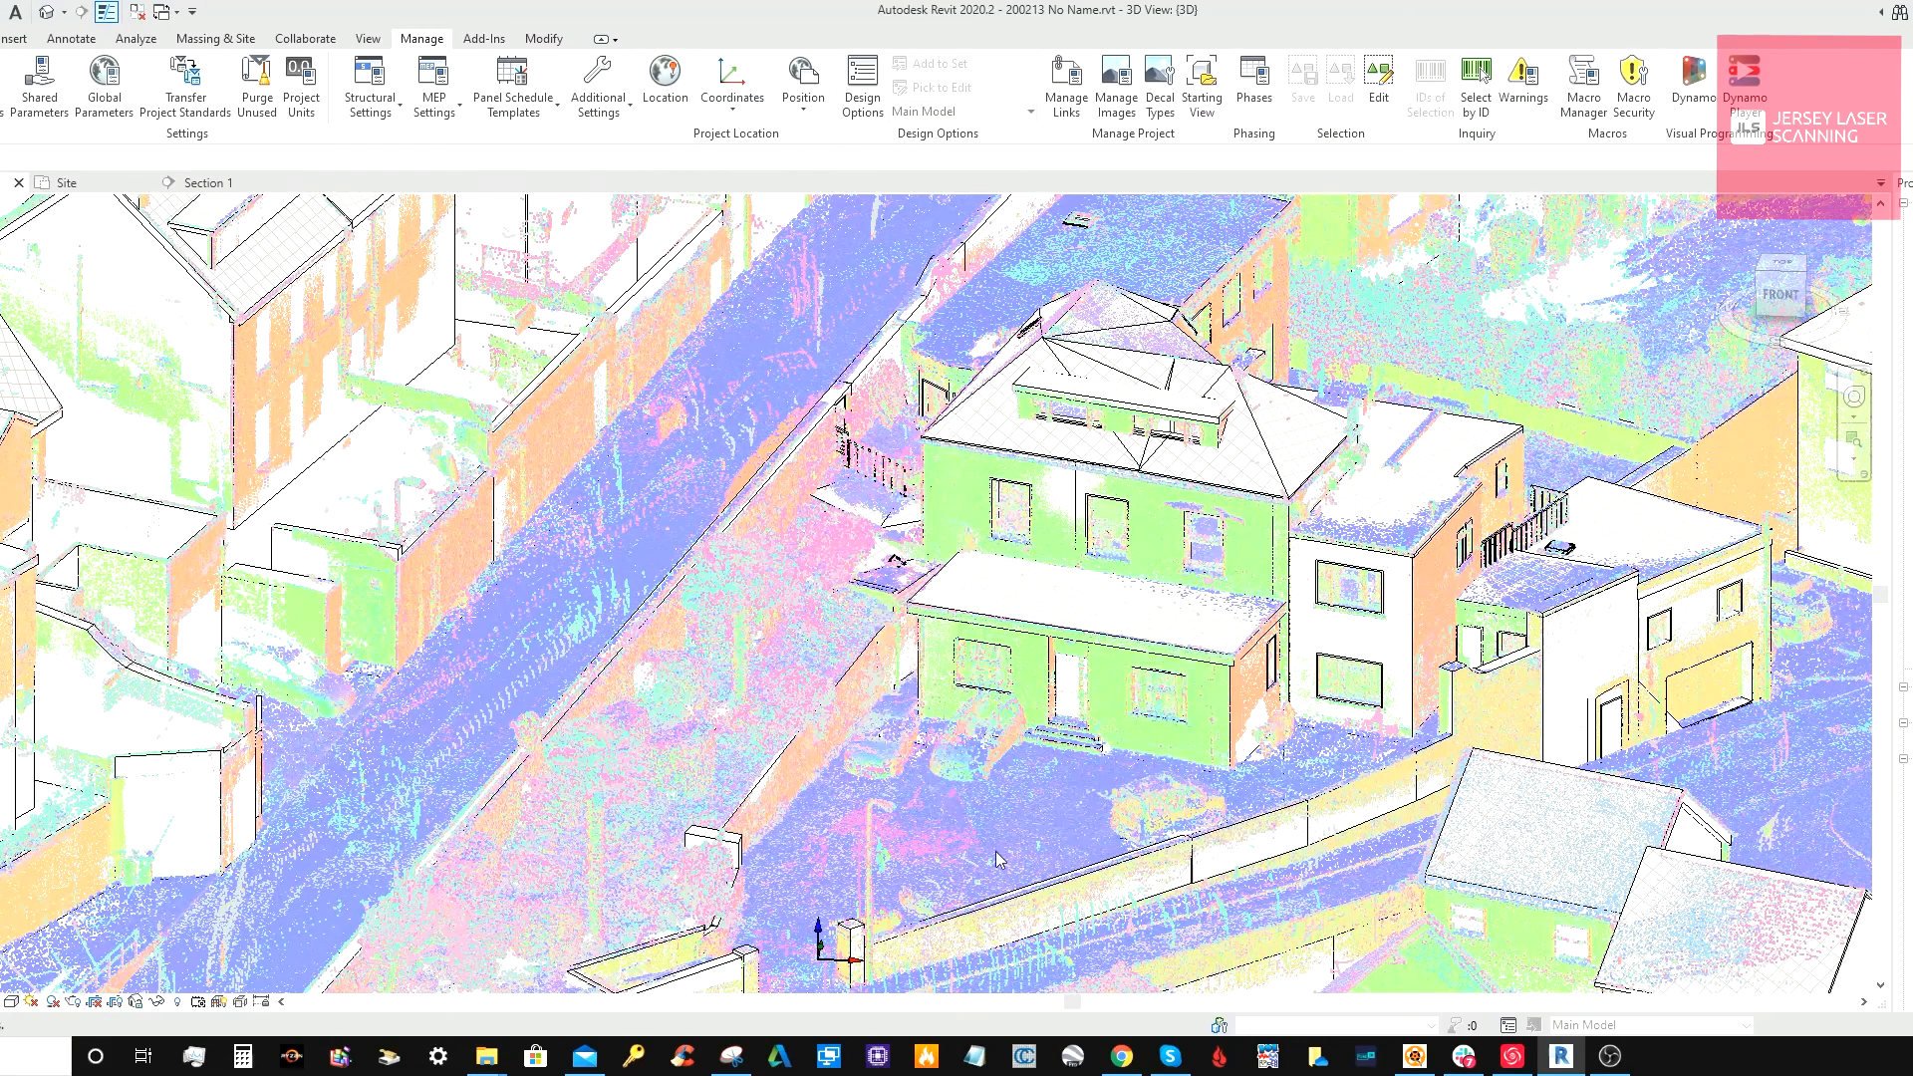
{"action": "scroll", "coordinate": [999, 866], "scroll_direction": "down", "scroll_amount": 3}
{"action": "middle_click_drag", "start_coordinate": [999, 866], "coordinate": [1076, 863], "text": "shift"}
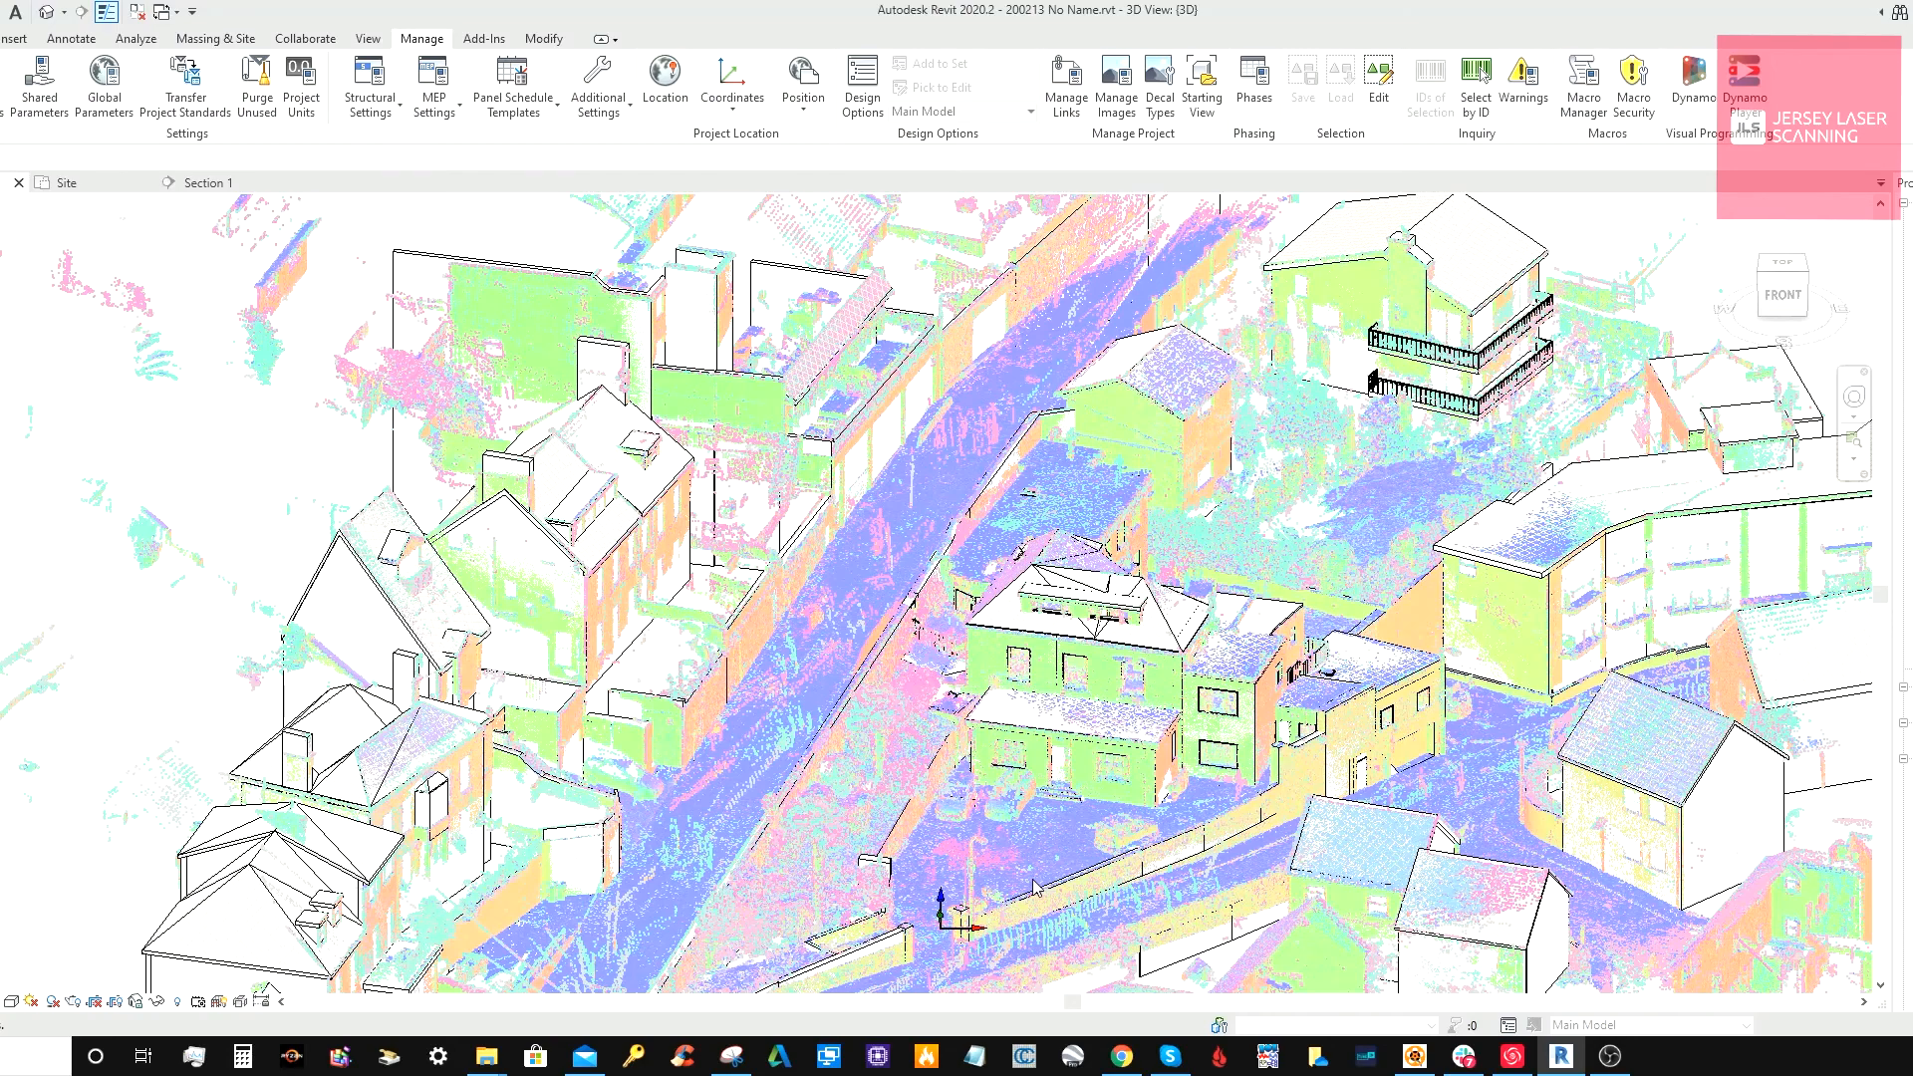
{"action": "scroll", "coordinate": [1036, 880], "scroll_direction": "up", "scroll_amount": 2}
{"action": "middle_click_drag", "start_coordinate": [1039, 882], "coordinate": [1094, 871], "text": "shift"}
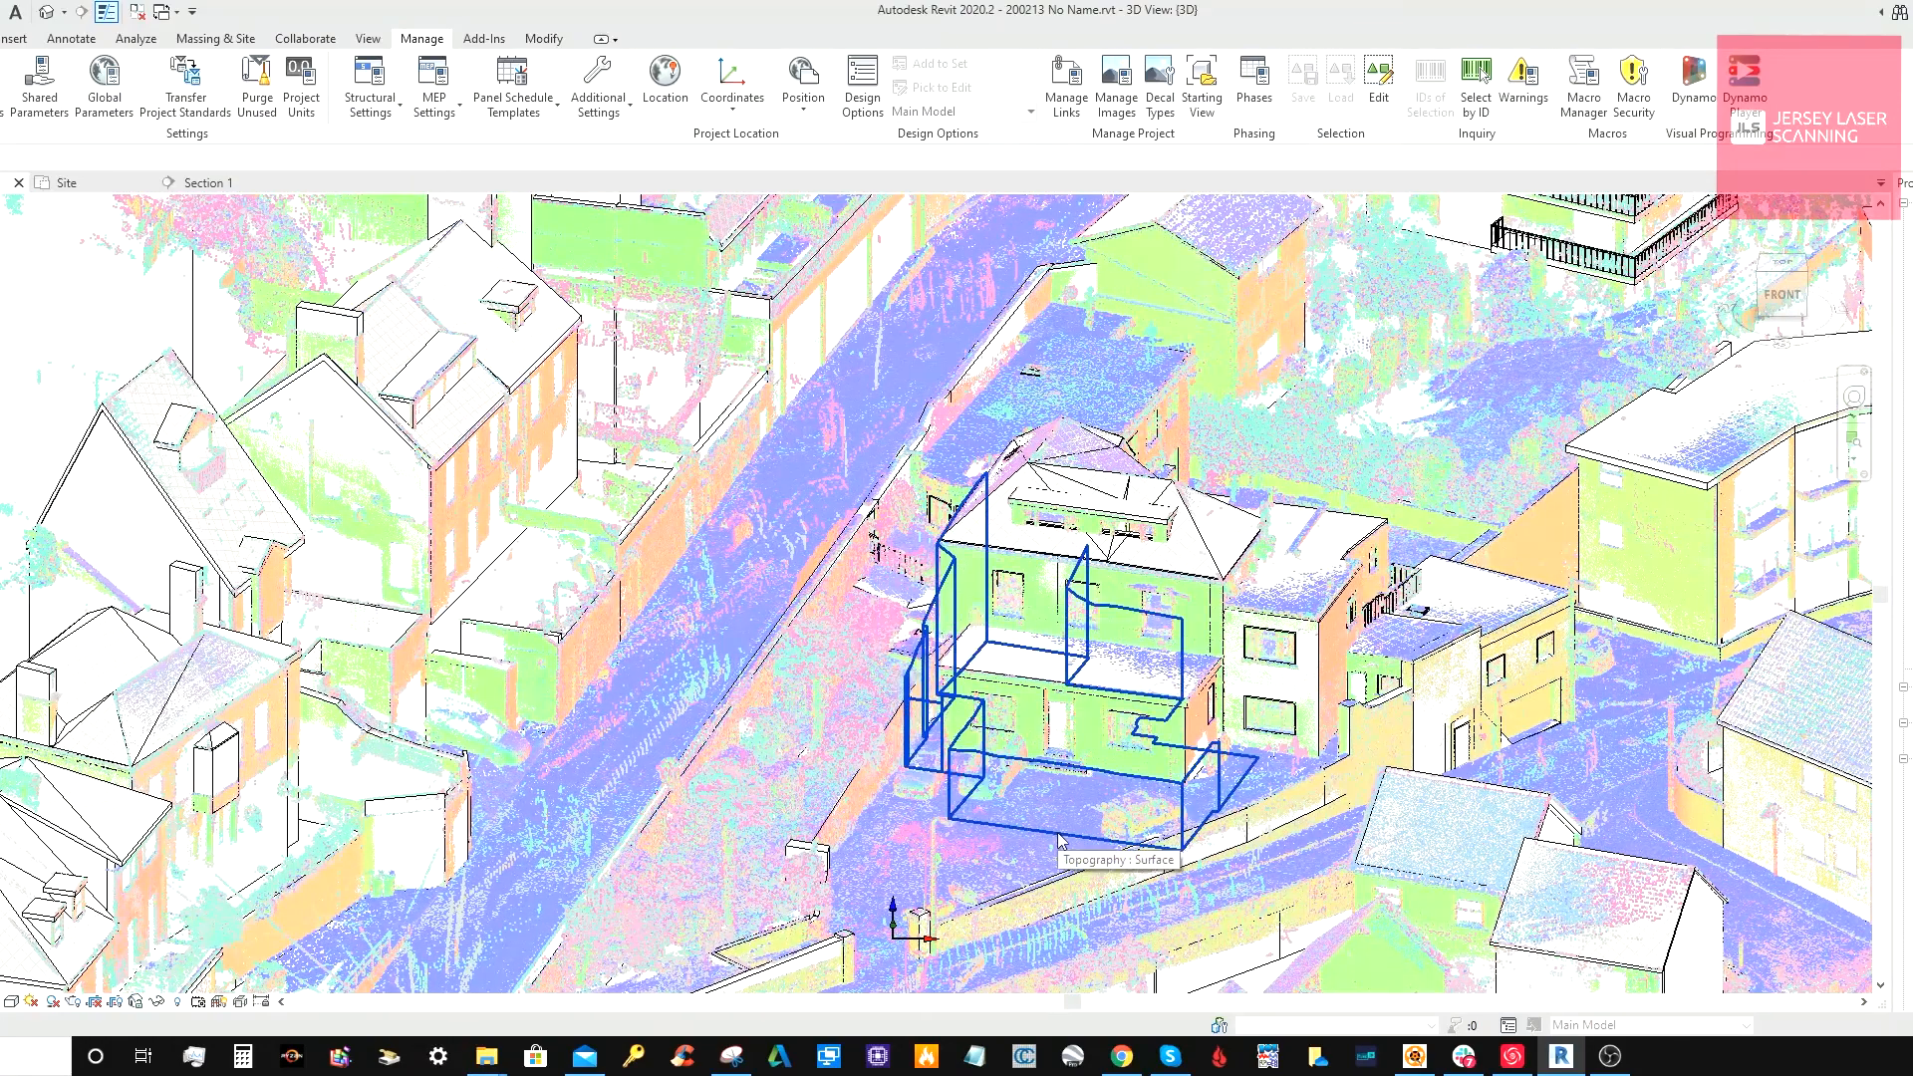
{"action": "scroll", "coordinate": [1058, 840], "scroll_direction": "up", "scroll_amount": 3}
{"action": "middle_click_drag", "start_coordinate": [1471, 716], "coordinate": [1007, 707]}
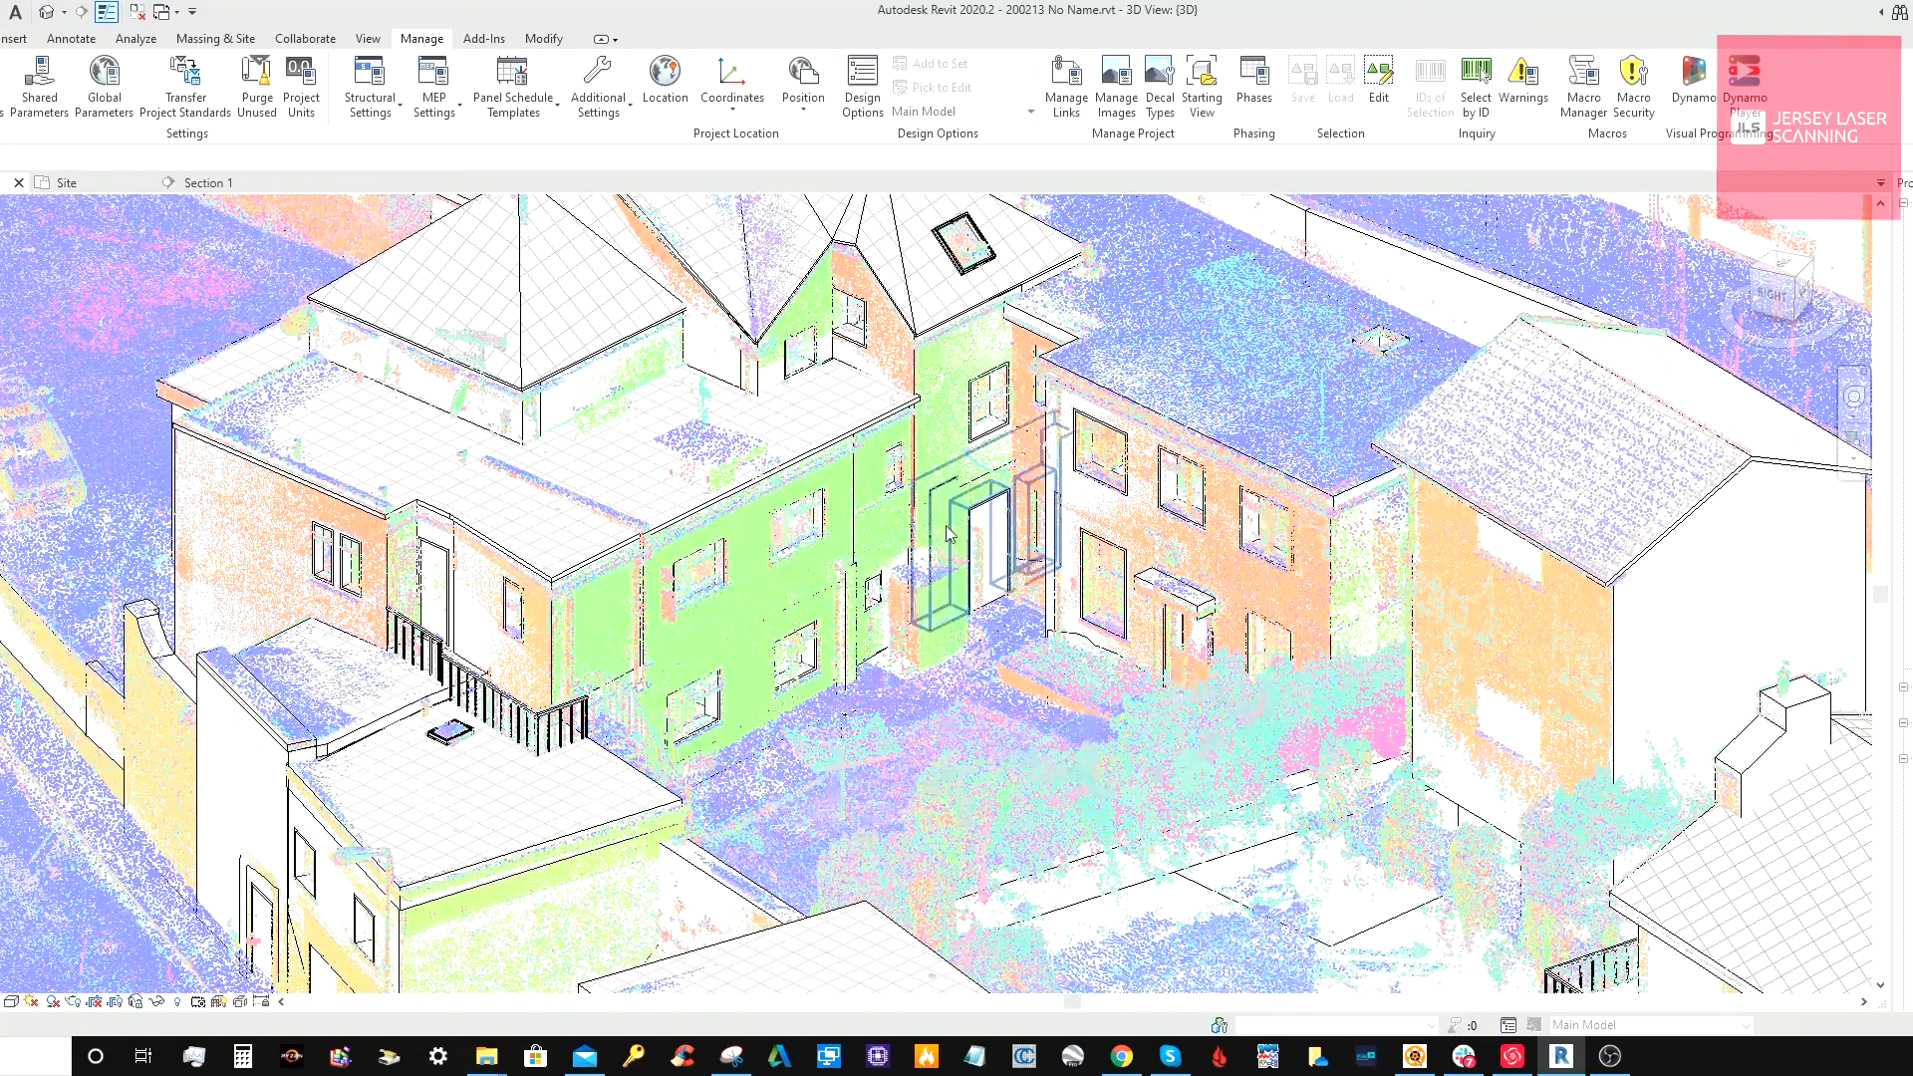
Select the main house's hipped roof and isolate it with a section box
{"action": "left_click", "coordinate": [930, 294]}
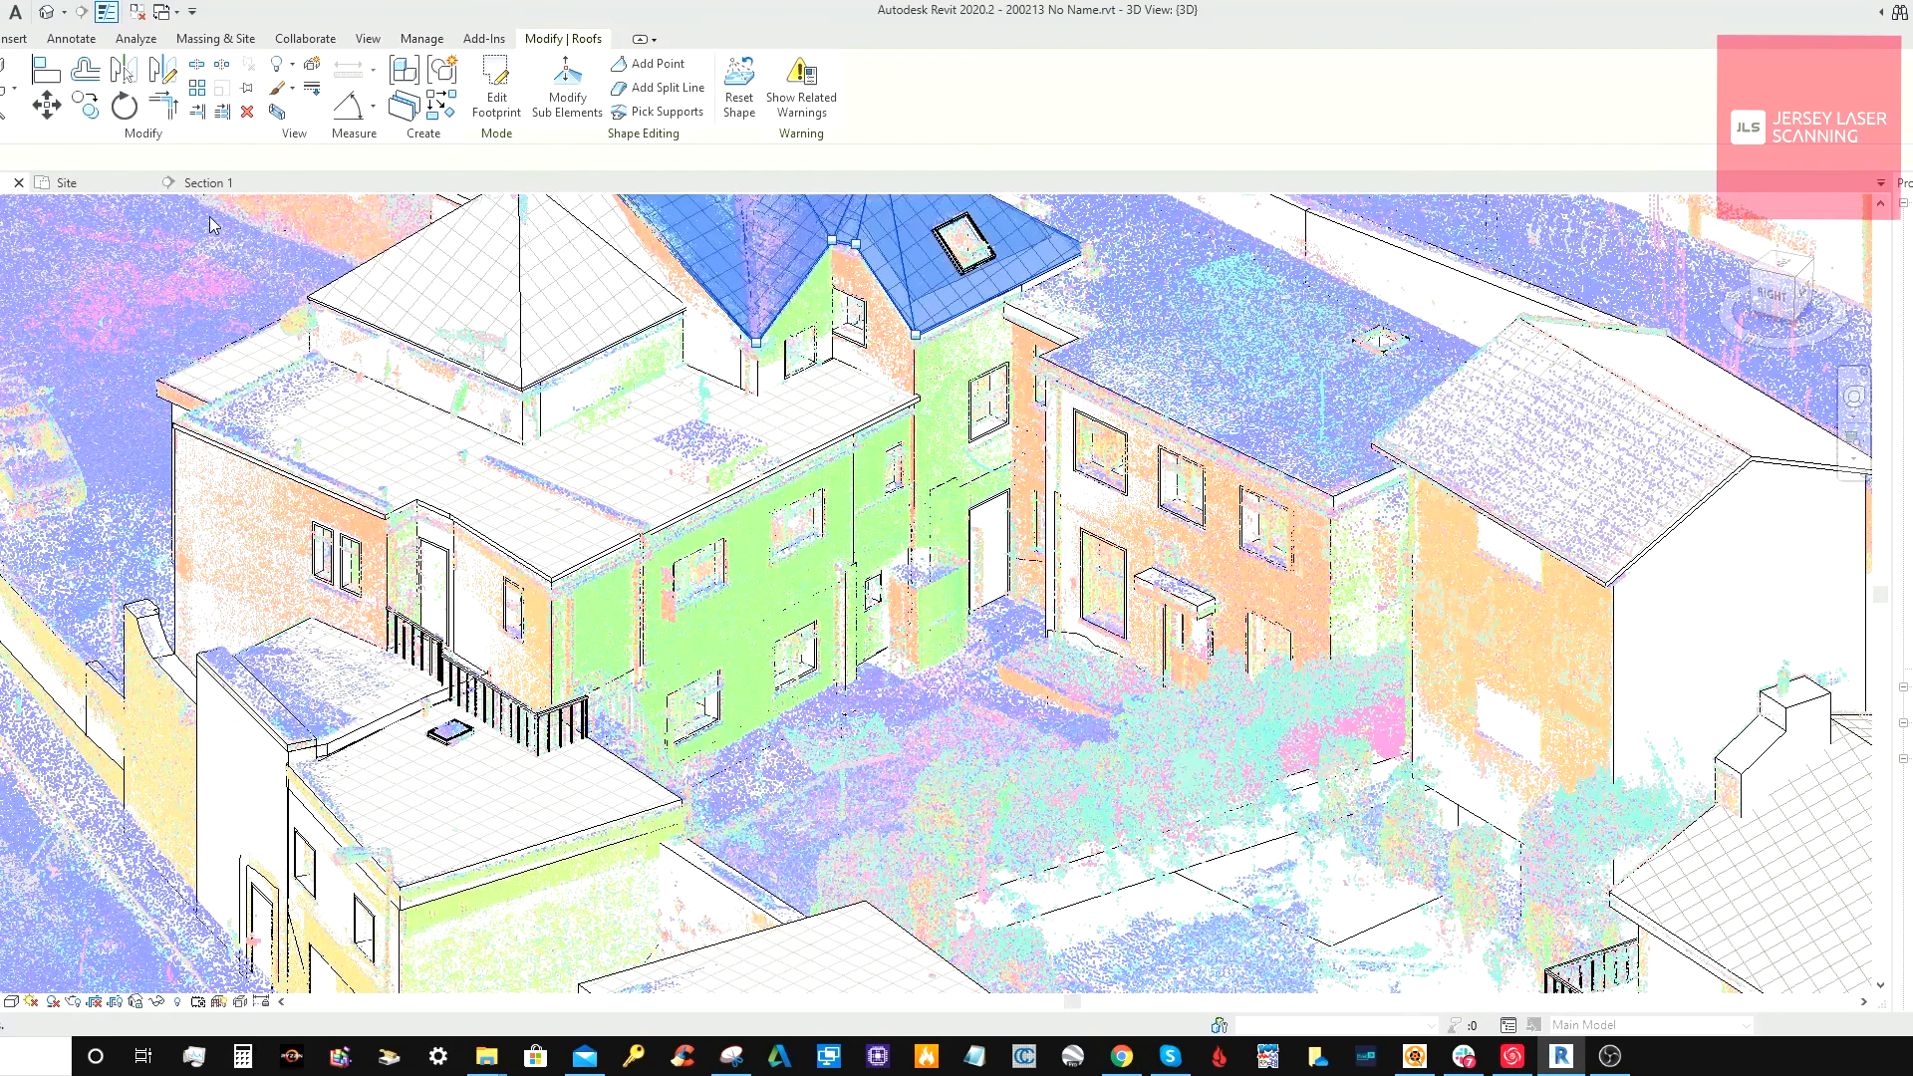
{"action": "key", "text": "b"}
{"action": "key", "text": "x"}
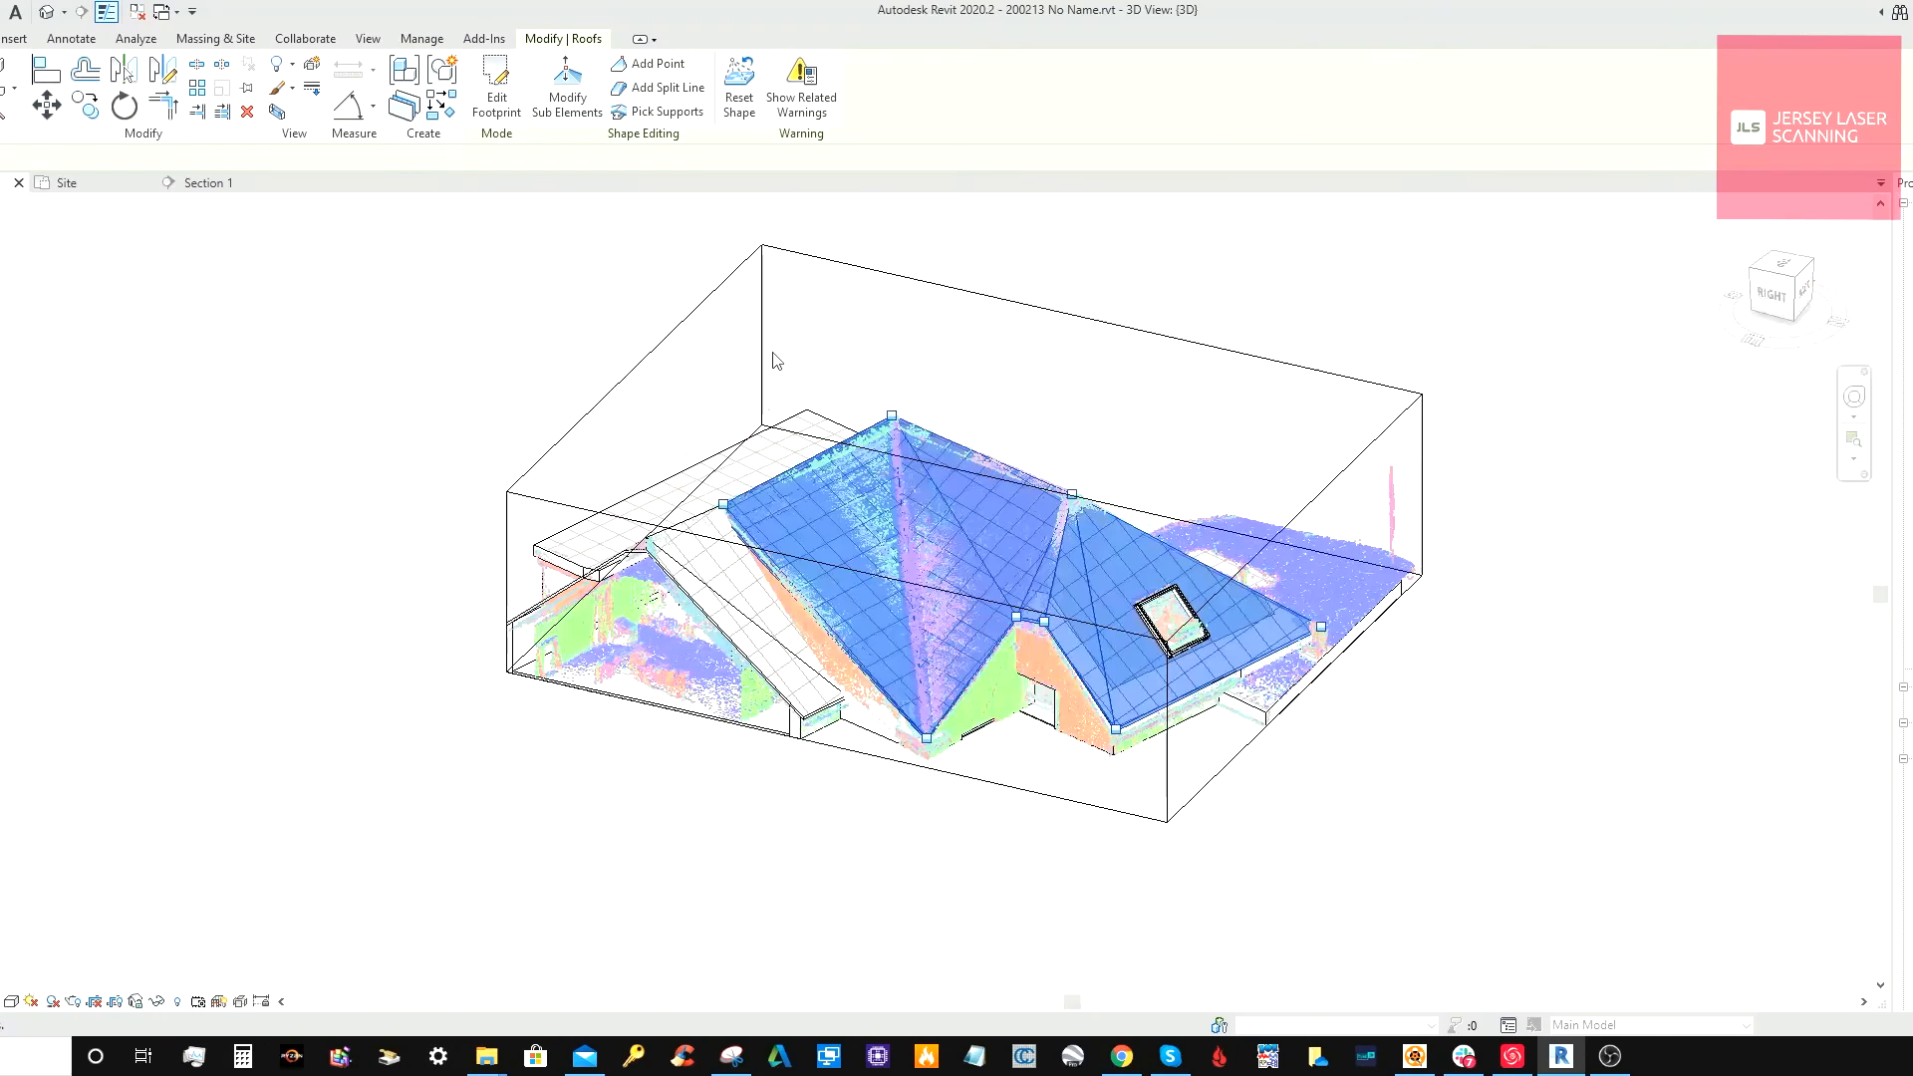
Extend the section box downwards to include the storeys below the roof
{"action": "left_click", "coordinate": [979, 789]}
{"action": "left_click_drag", "start_coordinate": [965, 623], "coordinate": [972, 863]}
{"action": "middle_click_drag", "start_coordinate": [996, 782], "coordinate": [954, 412]}
{"action": "left_click_drag", "start_coordinate": [942, 596], "coordinate": [943, 745]}
{"action": "middle_click_drag", "start_coordinate": [1064, 605], "coordinate": [1080, 722]}
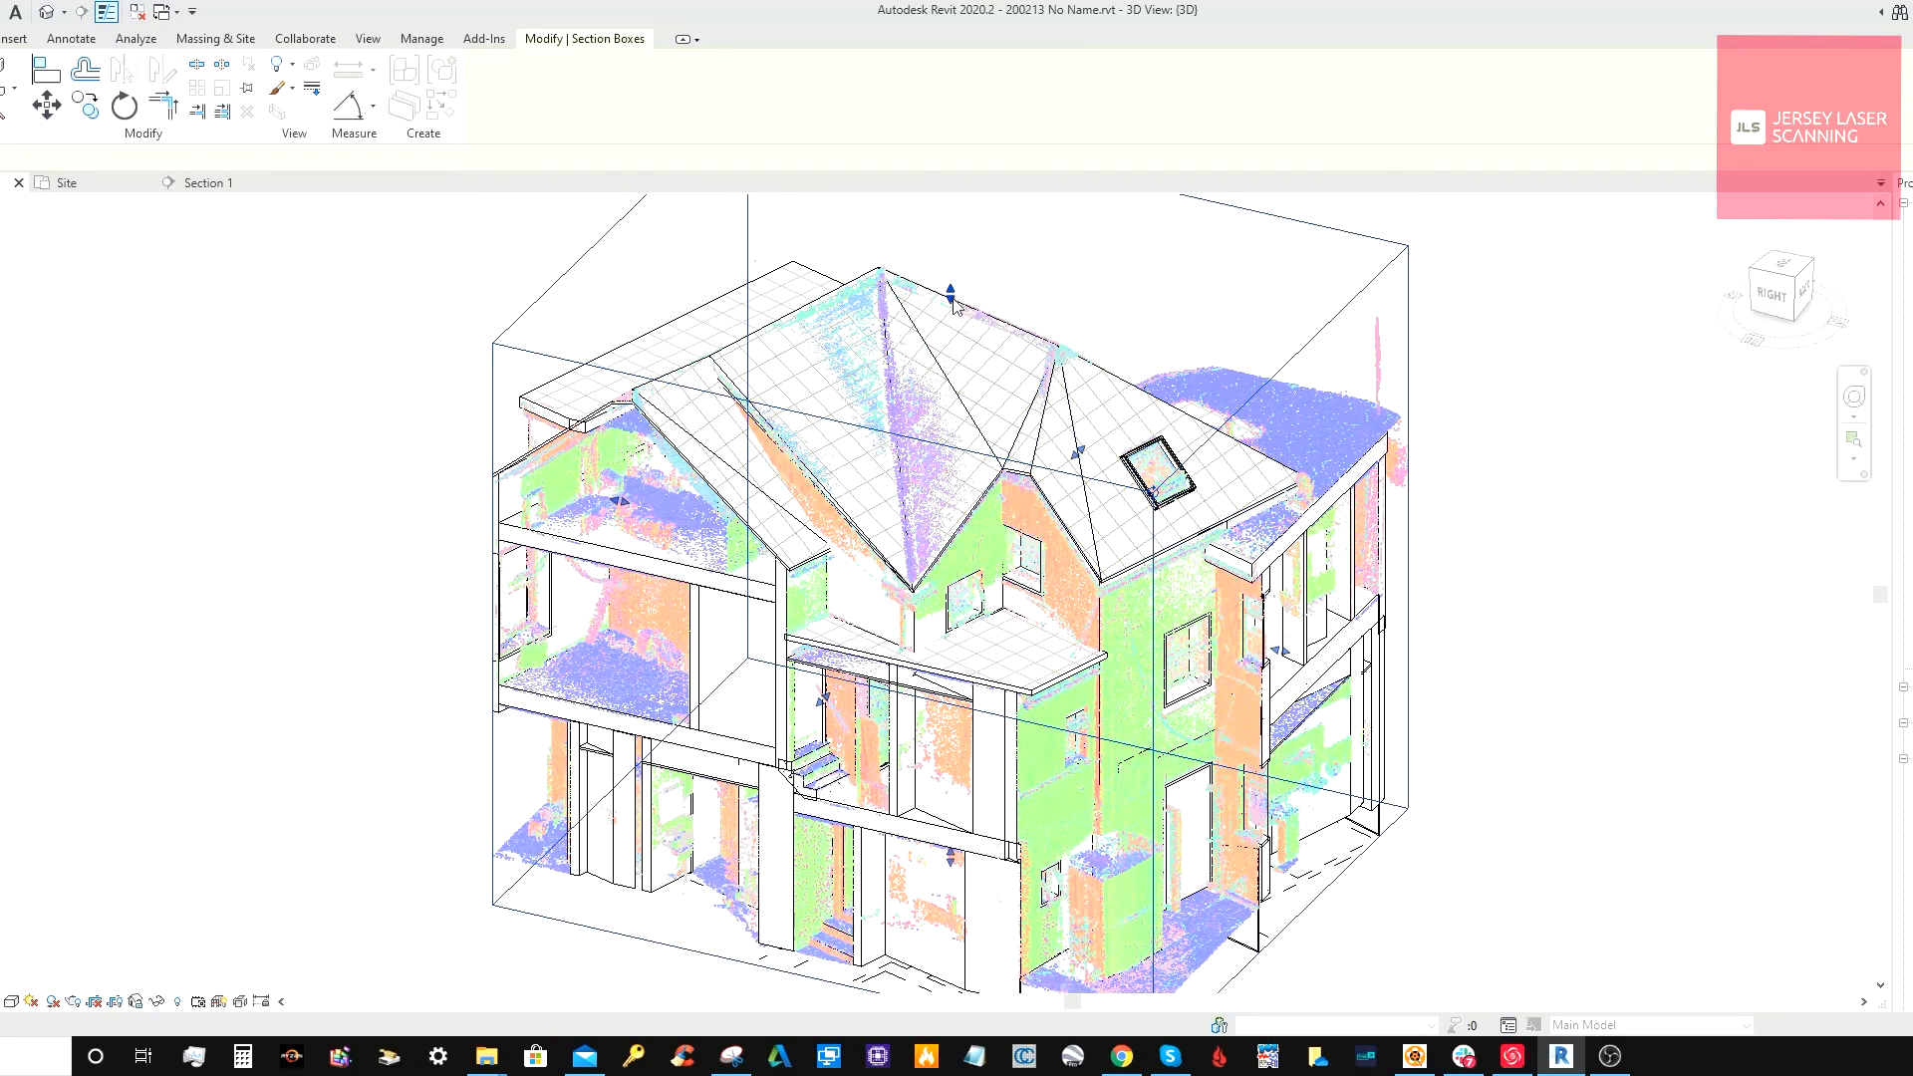
Lower the top of the section box to cut through the building and expose the rooms from above
{"action": "left_click_drag", "start_coordinate": [951, 299], "coordinate": [972, 757]}
{"action": "middle_click_drag", "start_coordinate": [1236, 877], "coordinate": [1075, 902], "text": "shift"}
{"action": "scroll", "coordinate": [1026, 807], "scroll_direction": "up", "scroll_amount": 5}
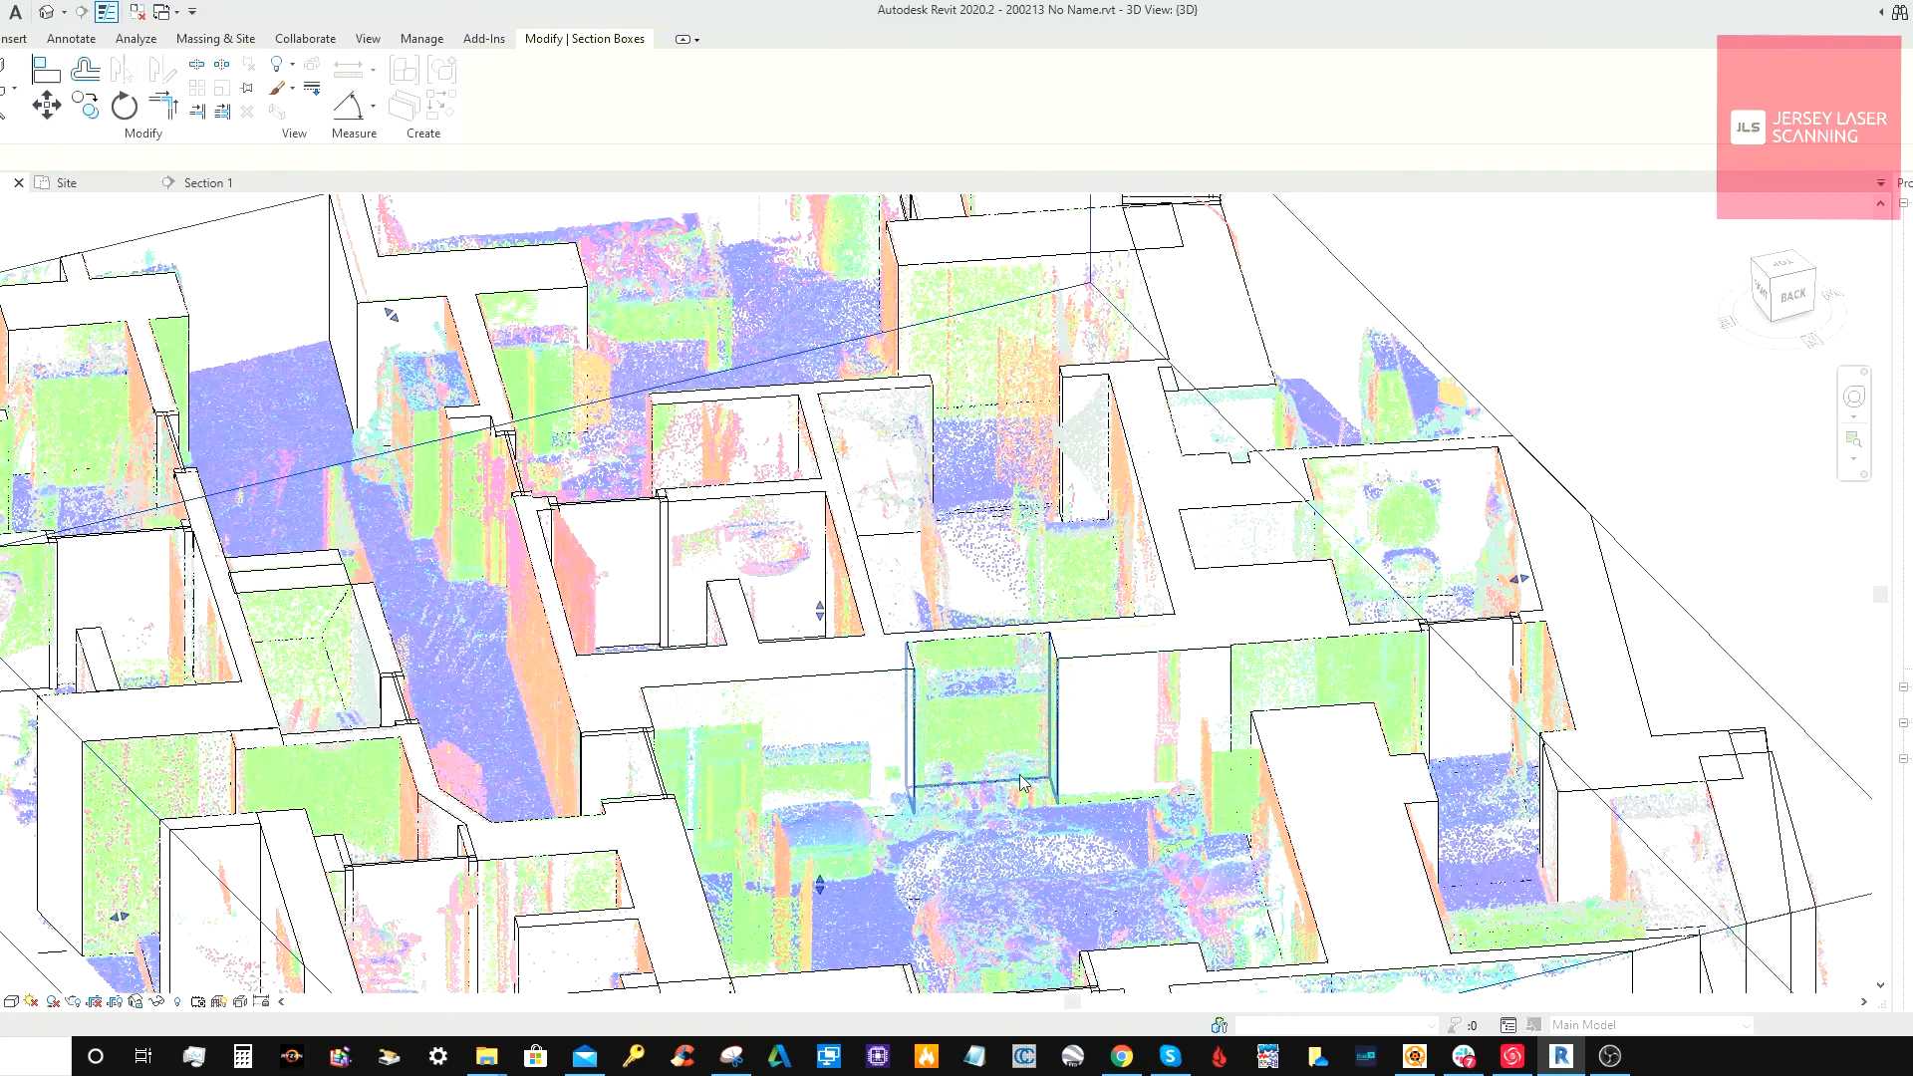
{"action": "middle_click_drag", "start_coordinate": [1012, 715], "coordinate": [999, 969], "text": "shift"}
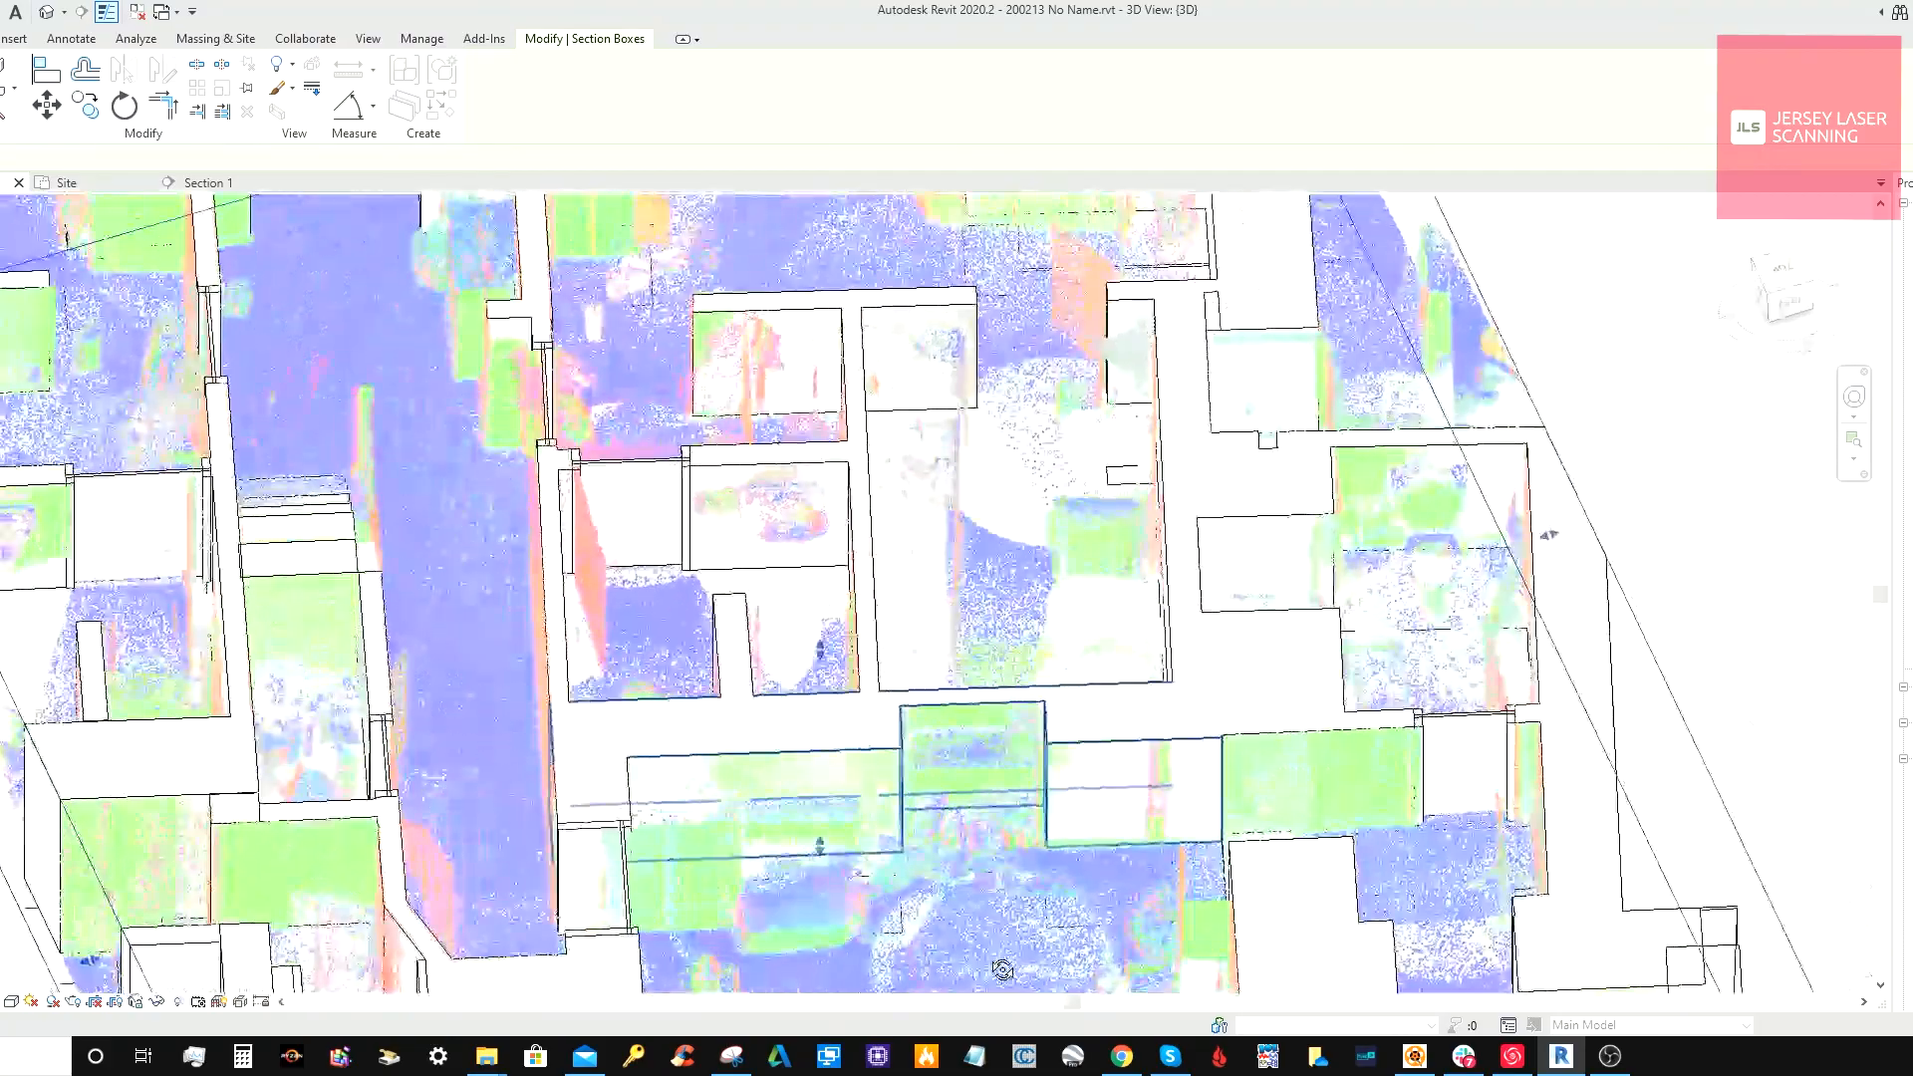
Show the cut floor from the top and select the thick wall containing the rectangular recess
{"action": "left_click", "coordinate": [1784, 271]}
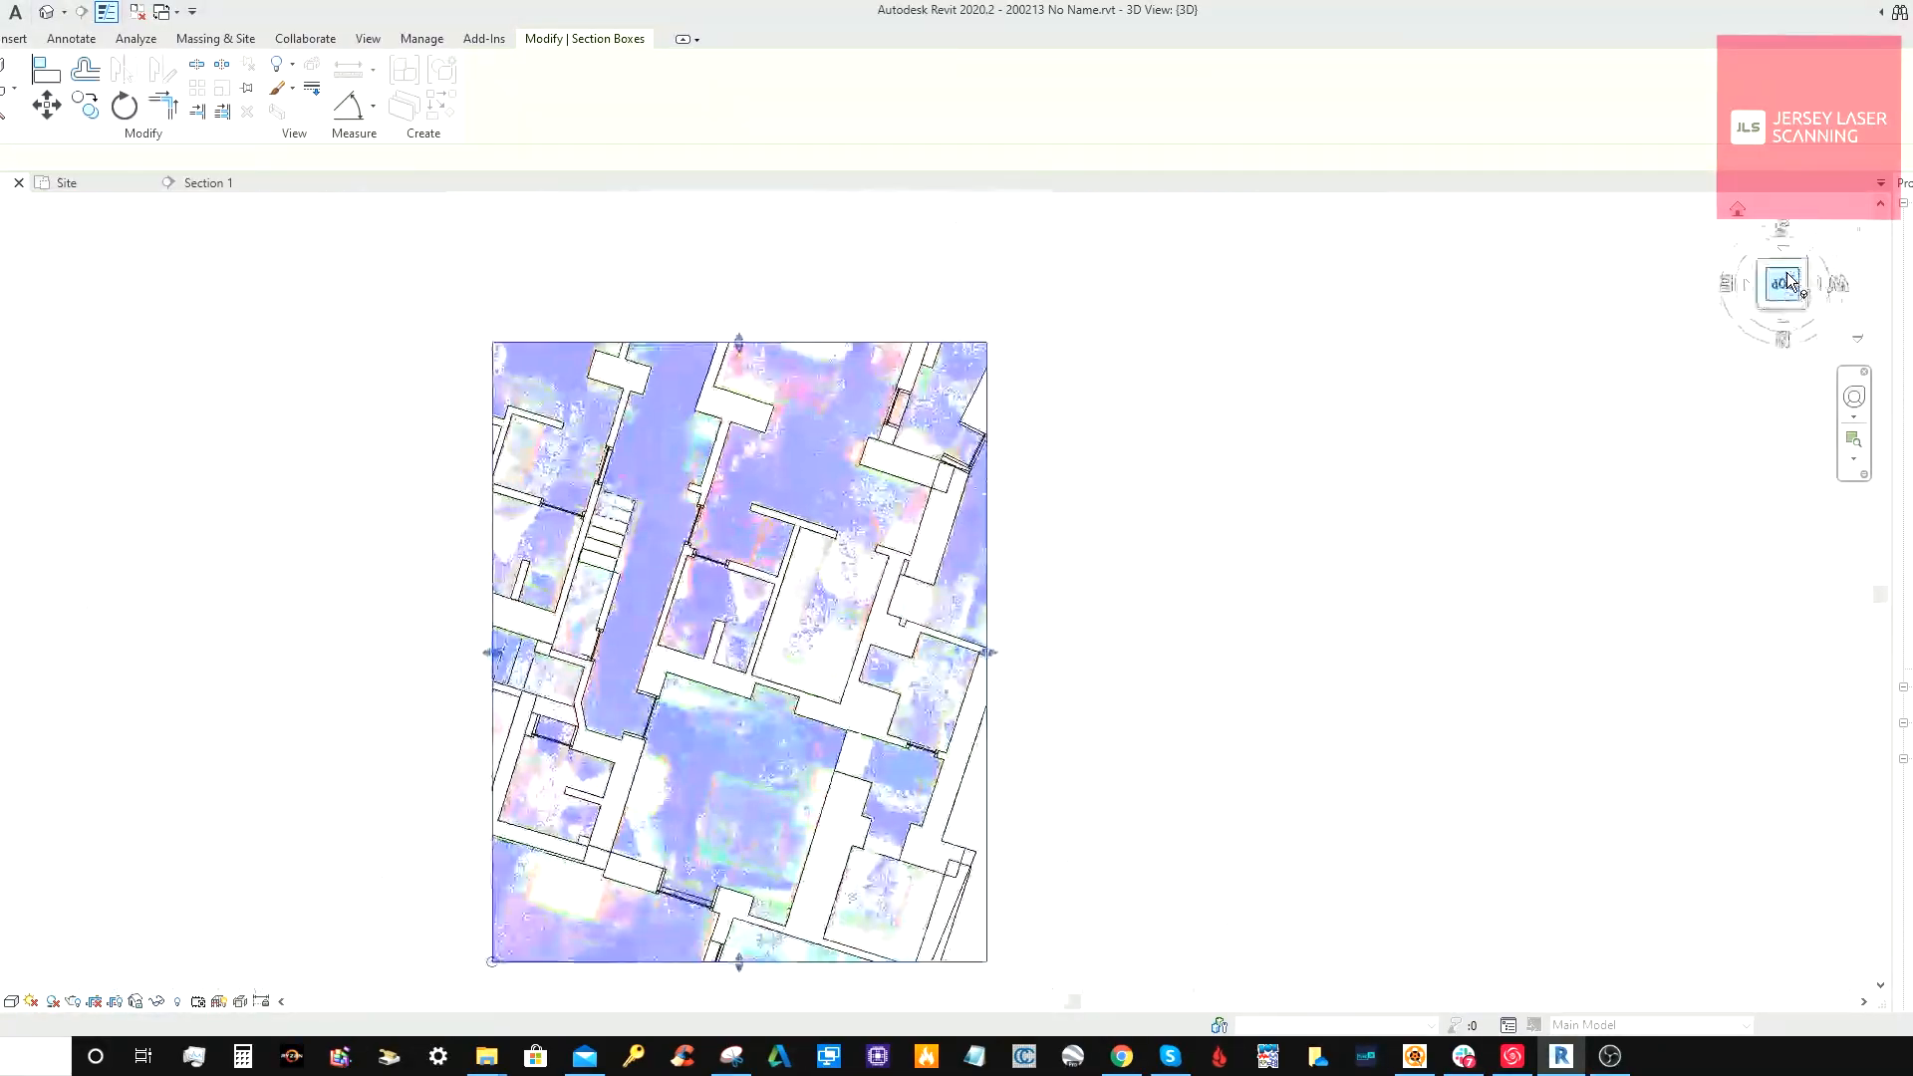
{"action": "scroll", "coordinate": [919, 664], "scroll_direction": "up", "scroll_amount": 5}
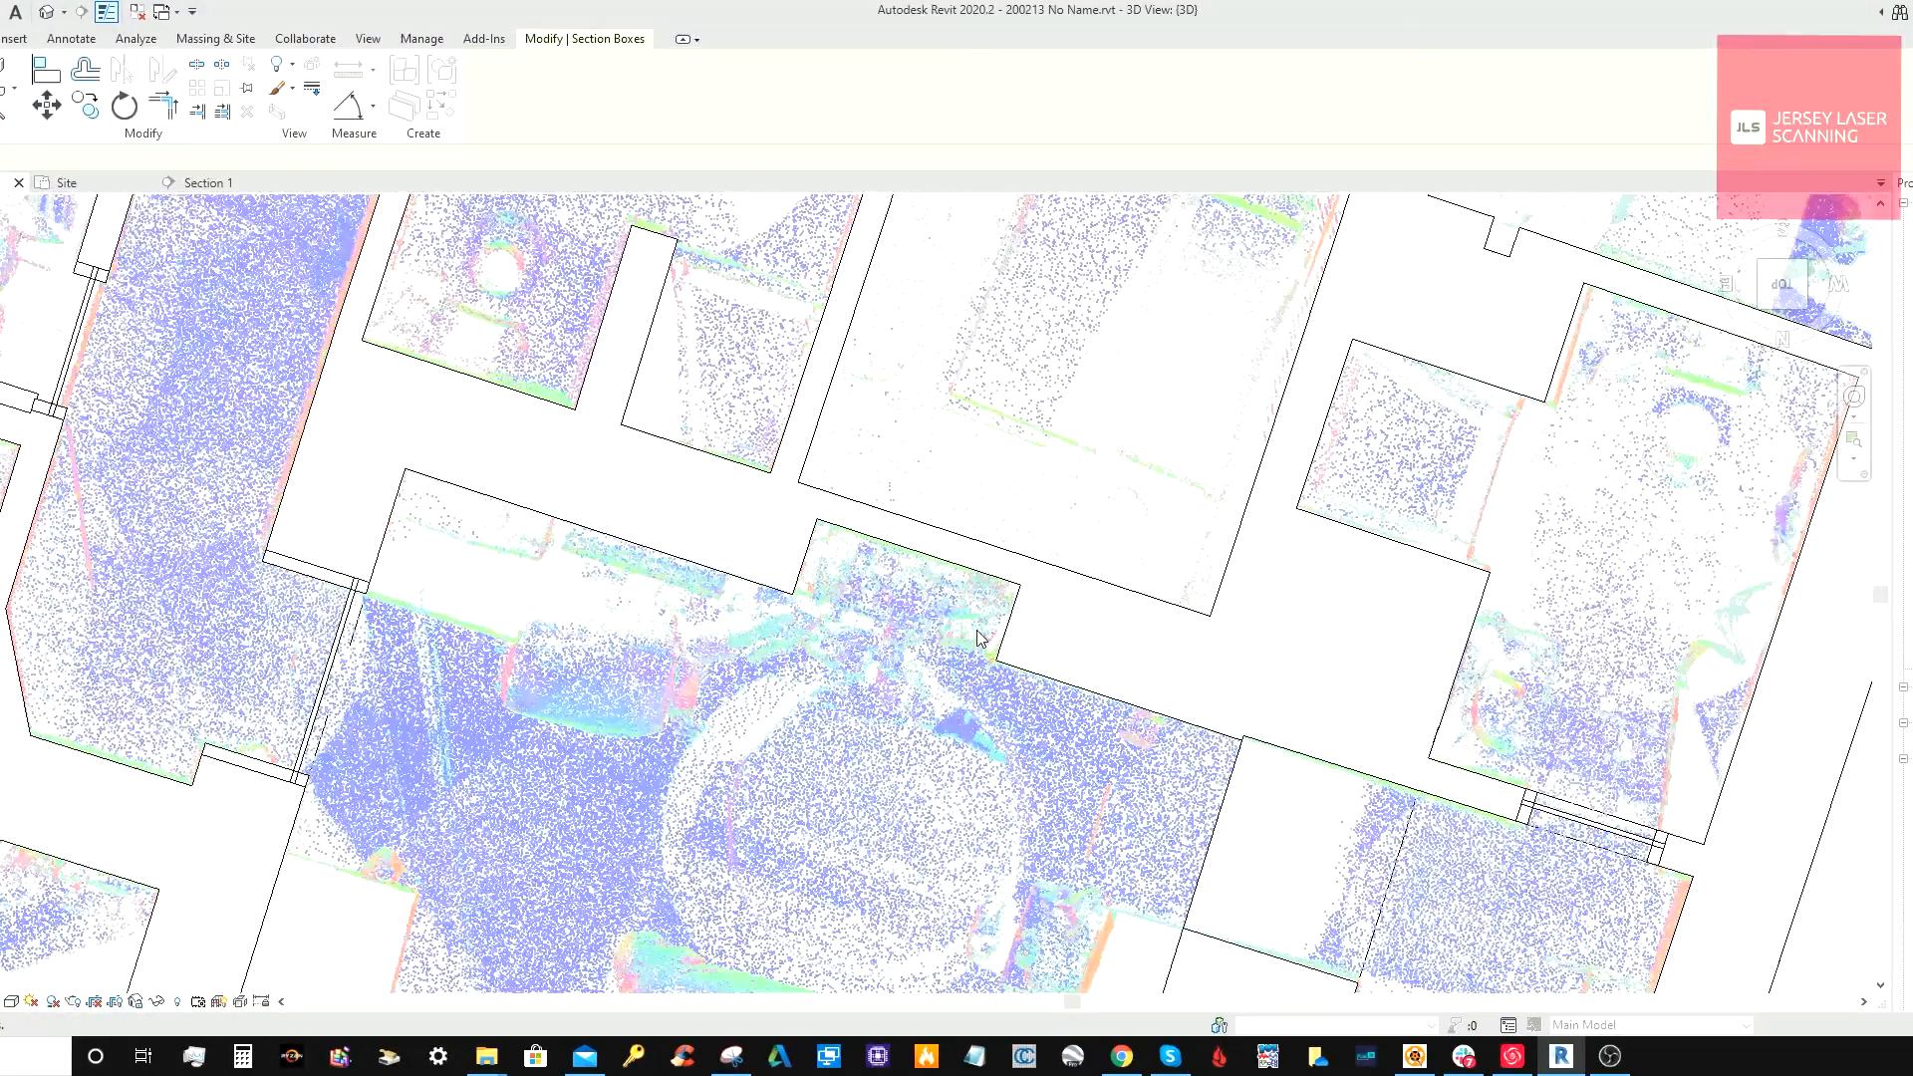
{"action": "left_click", "coordinate": [1081, 634]}
{"action": "scroll", "coordinate": [1056, 632], "scroll_direction": "up", "scroll_amount": 3}
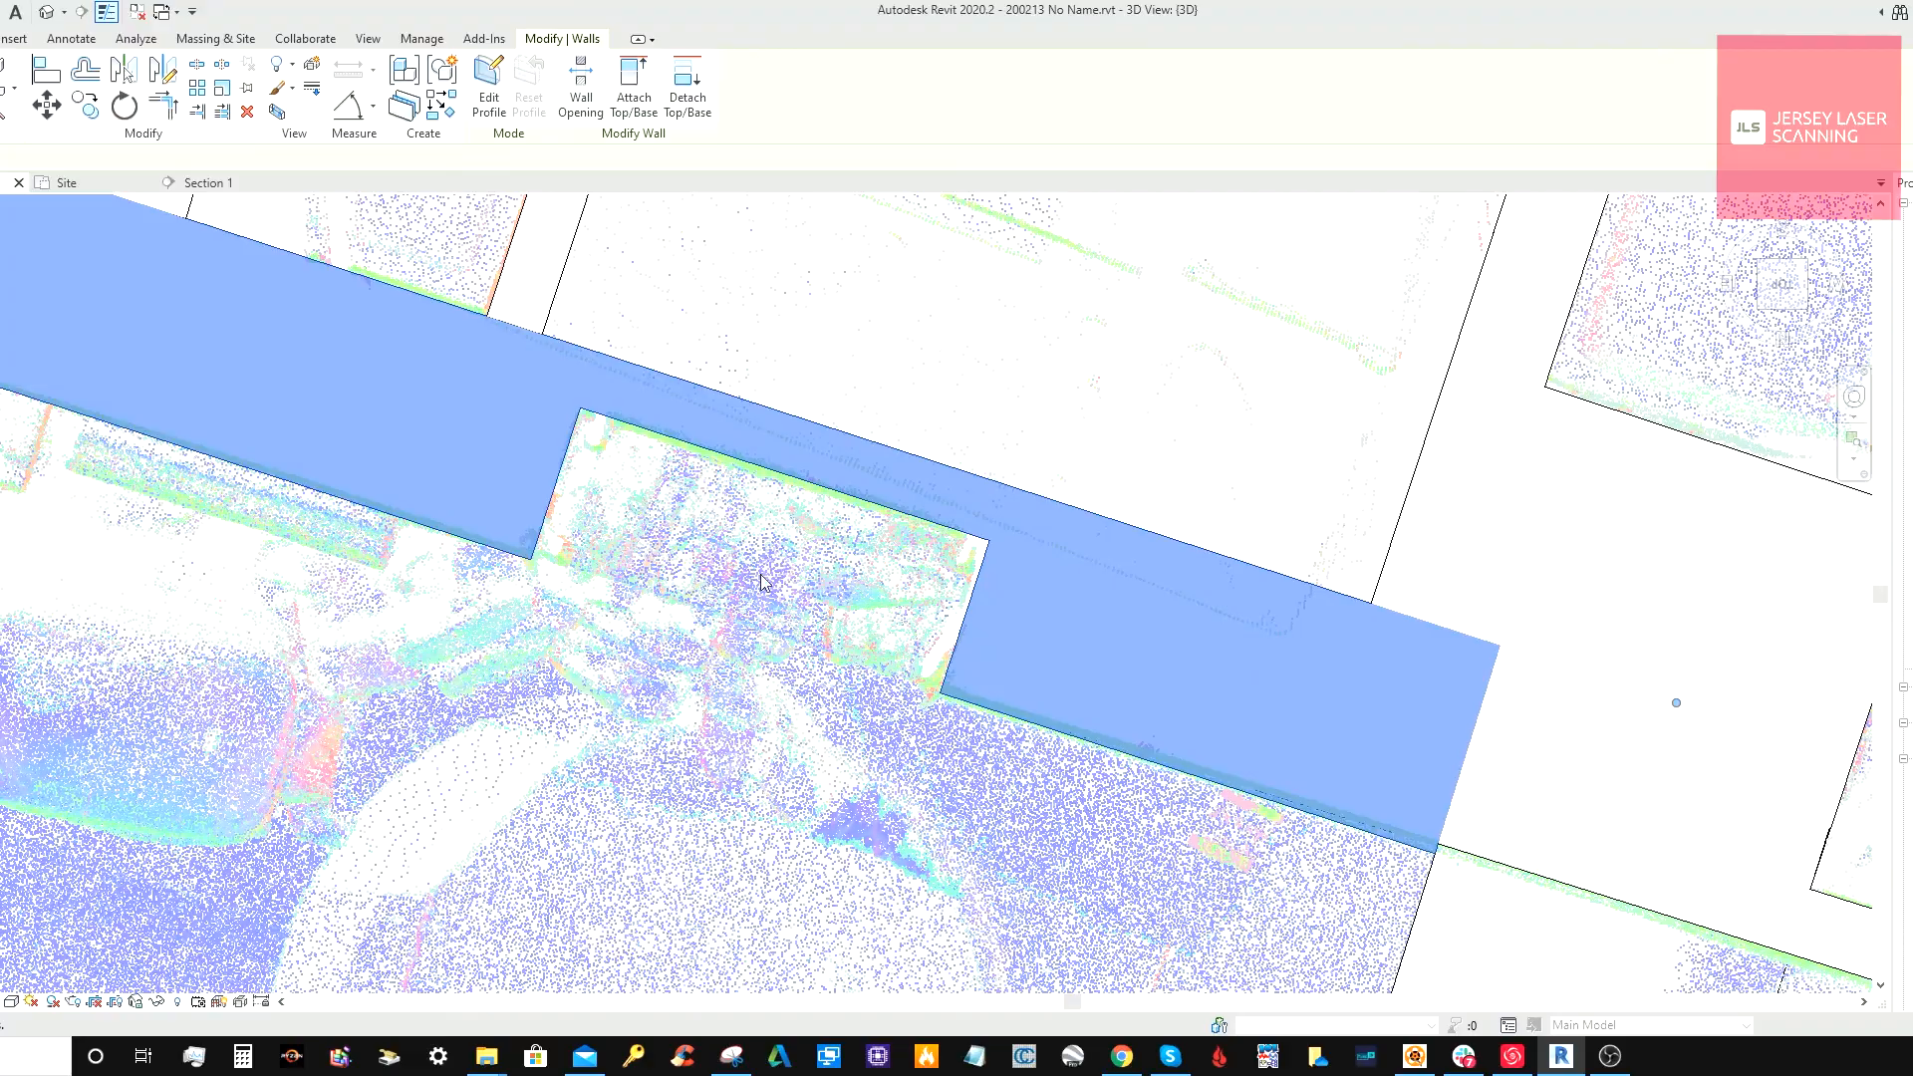
Inspect the selected recessed wall from several angles, comparing its faces with the point cloud
{"action": "scroll", "coordinate": [761, 581], "scroll_direction": "down", "scroll_amount": 3}
{"action": "middle_click_drag", "start_coordinate": [807, 636], "coordinate": [886, 197], "text": "shift"}
{"action": "scroll", "coordinate": [754, 665], "scroll_direction": "up", "scroll_amount": 2}
{"action": "middle_click_drag", "start_coordinate": [802, 743], "coordinate": [818, 559], "text": "shift"}
{"action": "middle_click_drag", "start_coordinate": [818, 585], "coordinate": [818, 580], "text": "shift"}
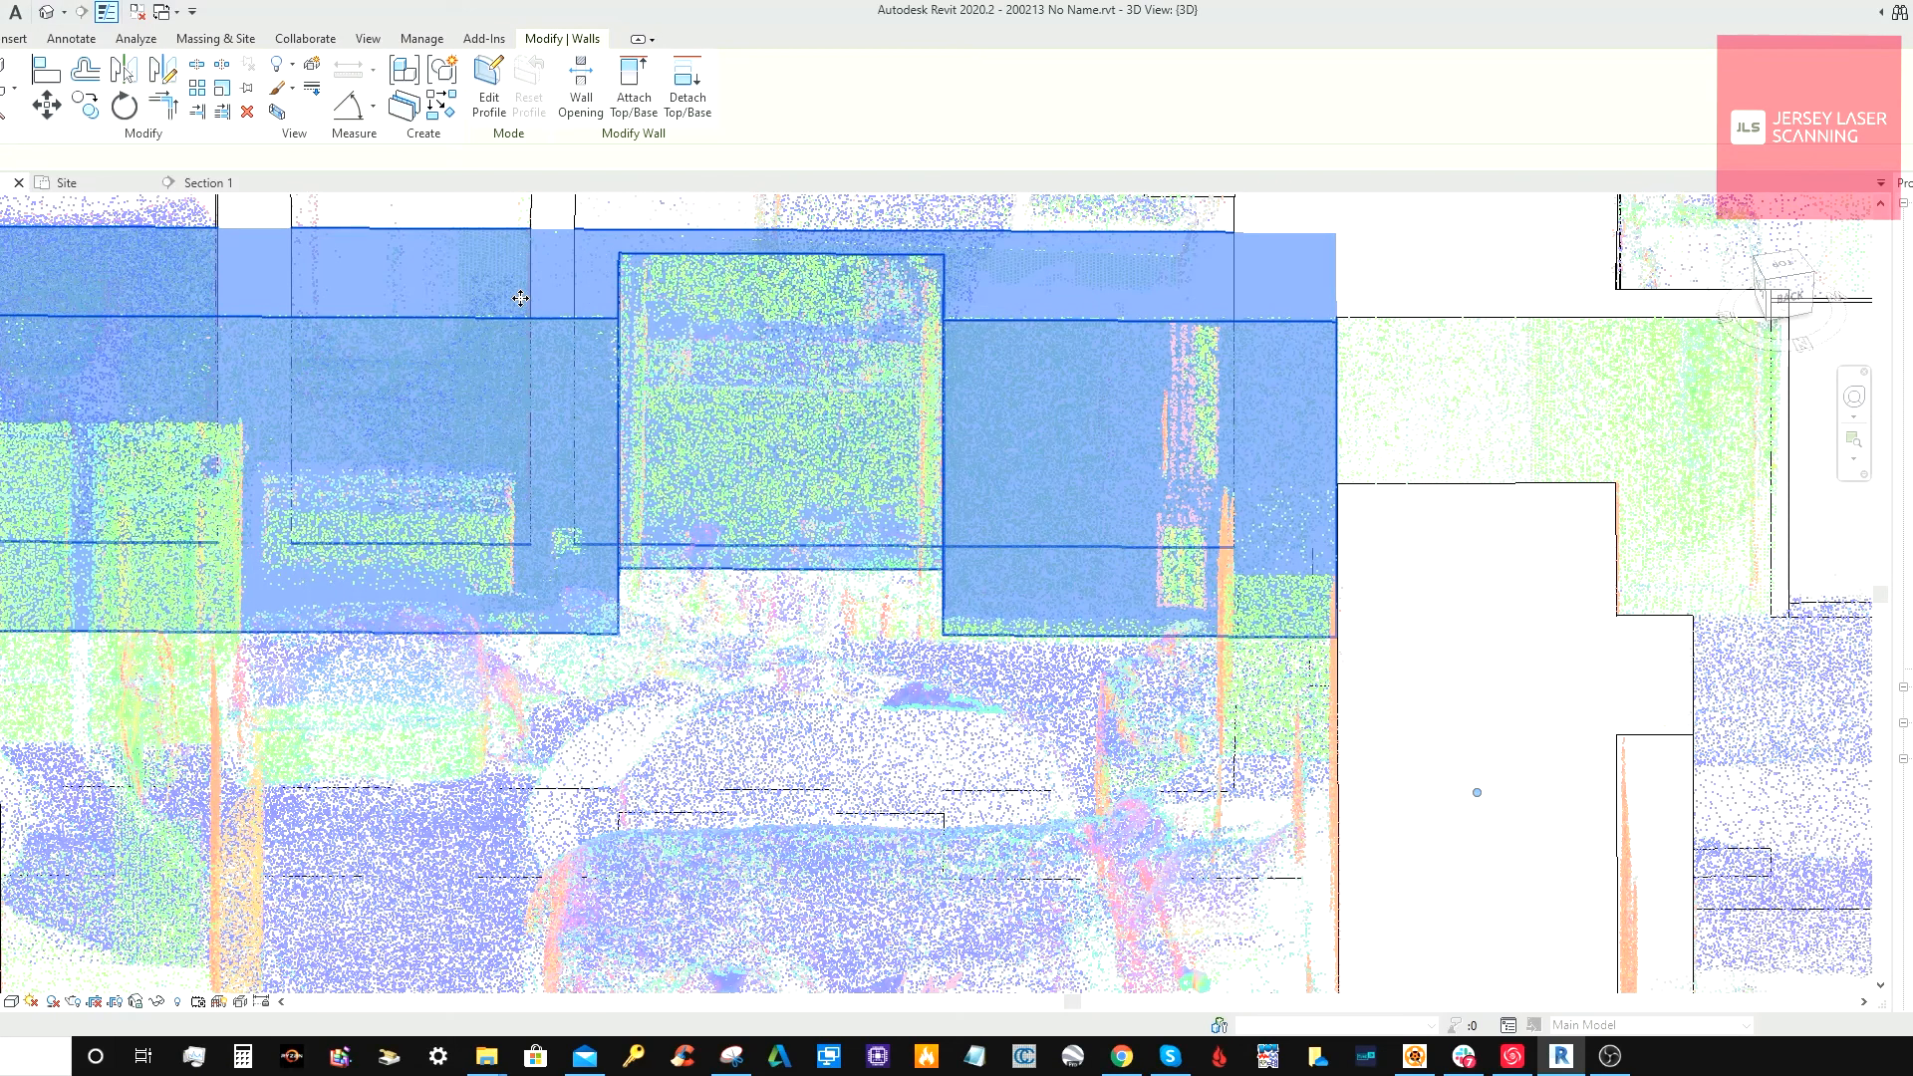
{"action": "middle_click_drag", "start_coordinate": [855, 644], "coordinate": [1383, 669], "text": "shift"}
{"action": "scroll", "coordinate": [987, 668], "scroll_direction": "down", "scroll_amount": 2}
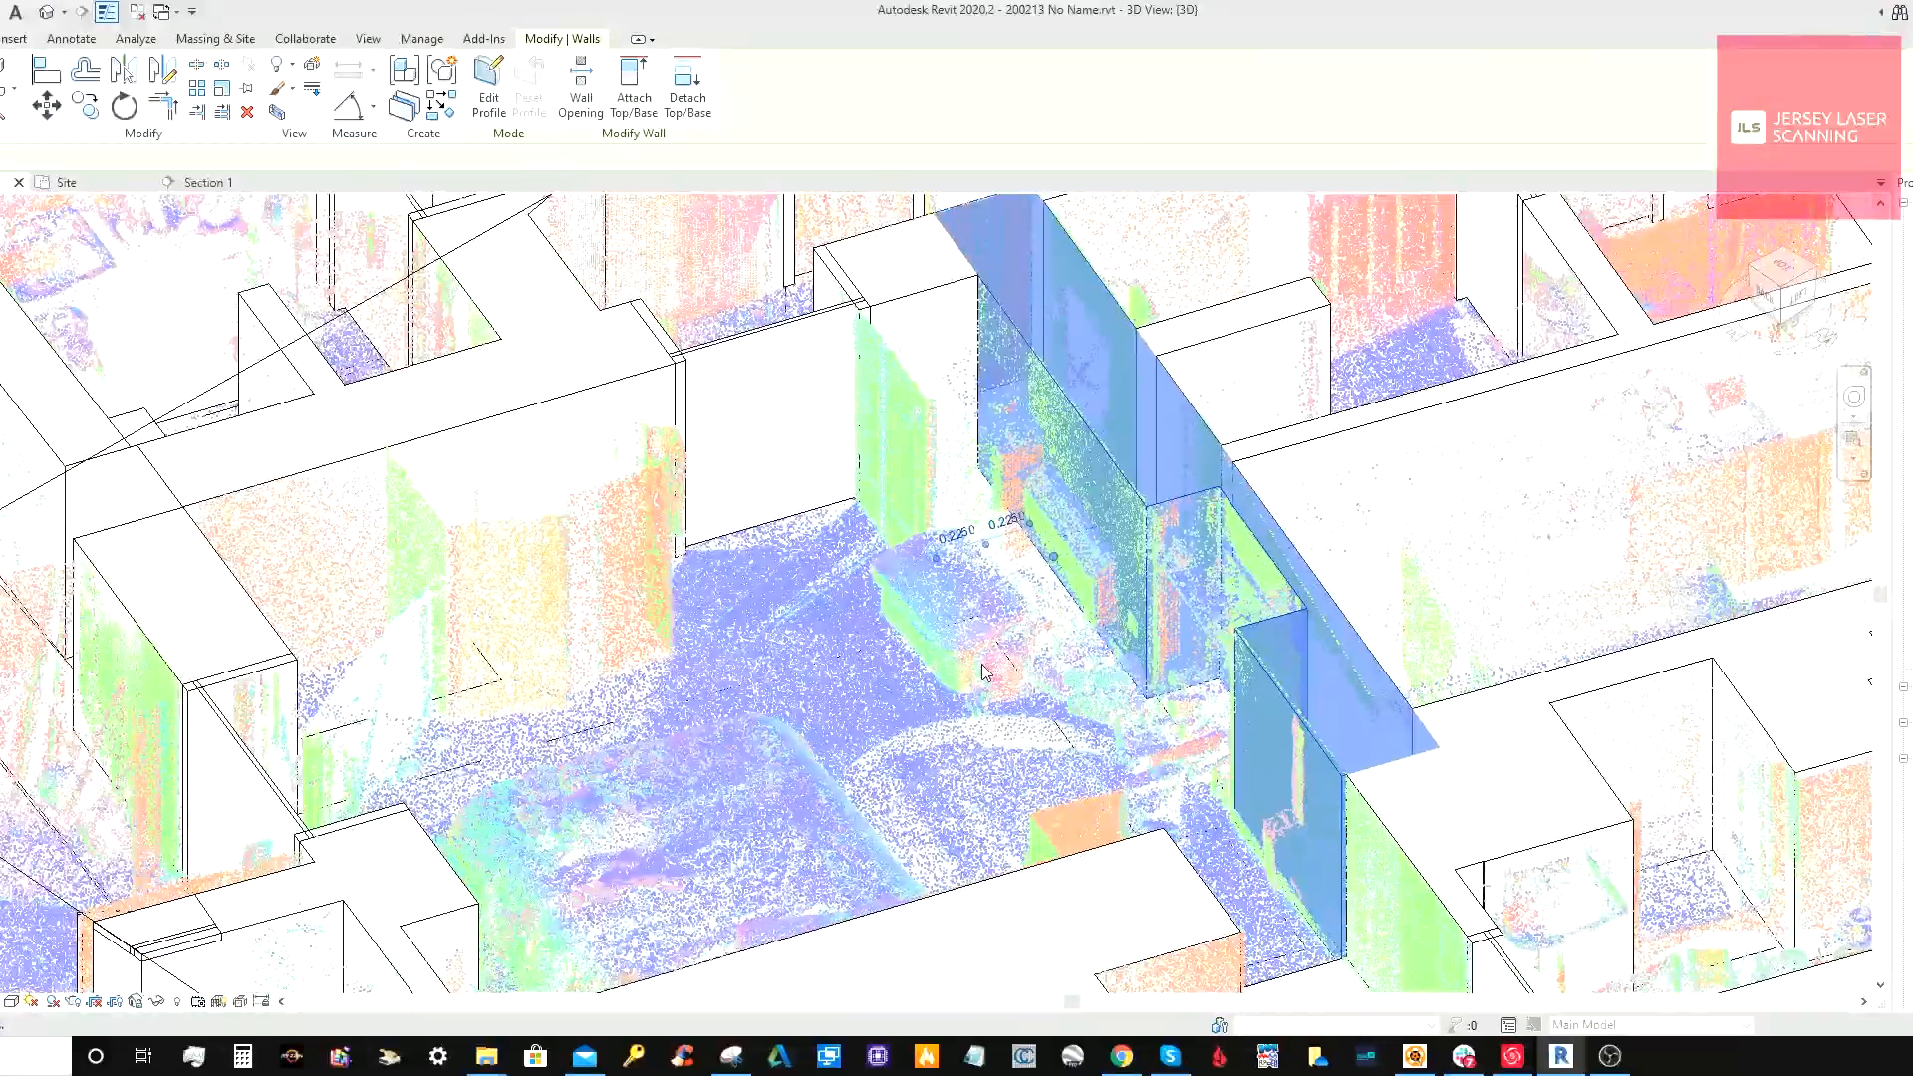
{"action": "middle_click_drag", "start_coordinate": [837, 613], "coordinate": [1288, 630], "text": "shift"}
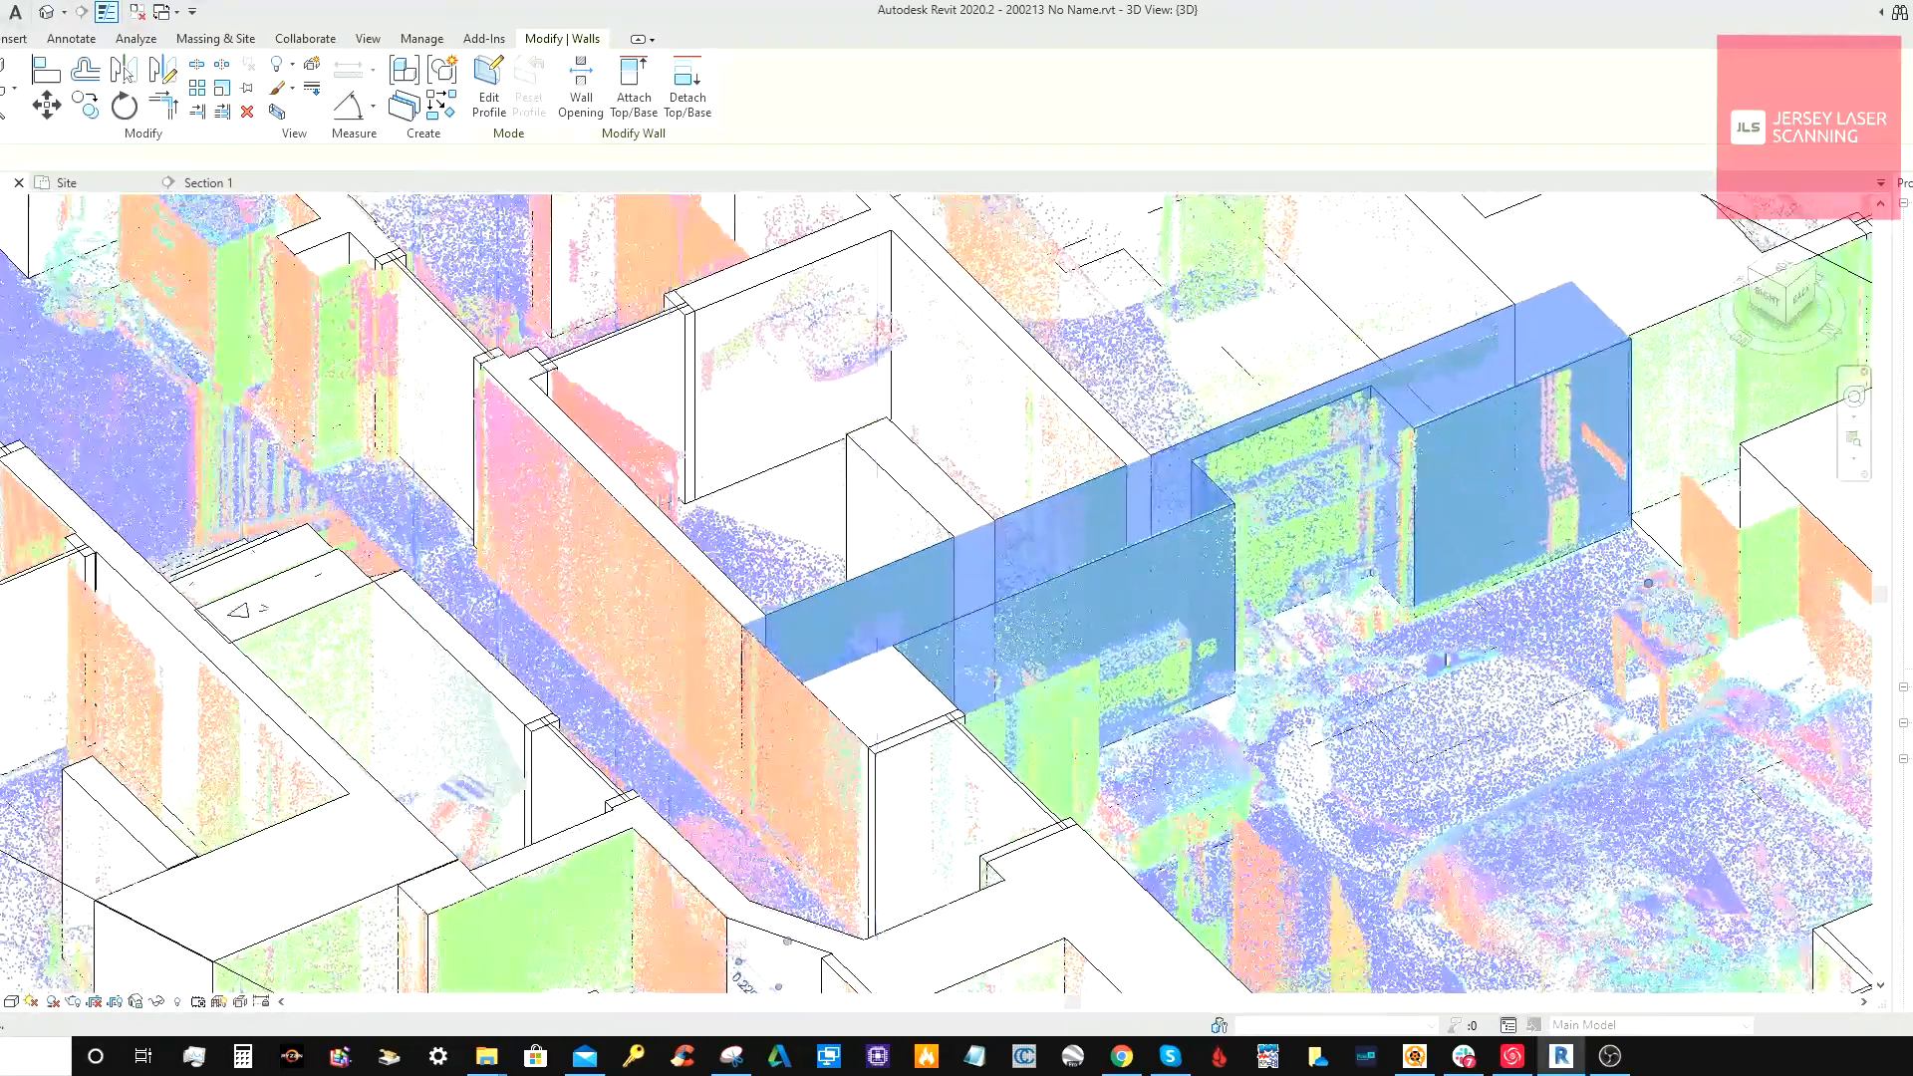
{"action": "middle_click_drag", "start_coordinate": [1574, 741], "coordinate": [912, 701]}
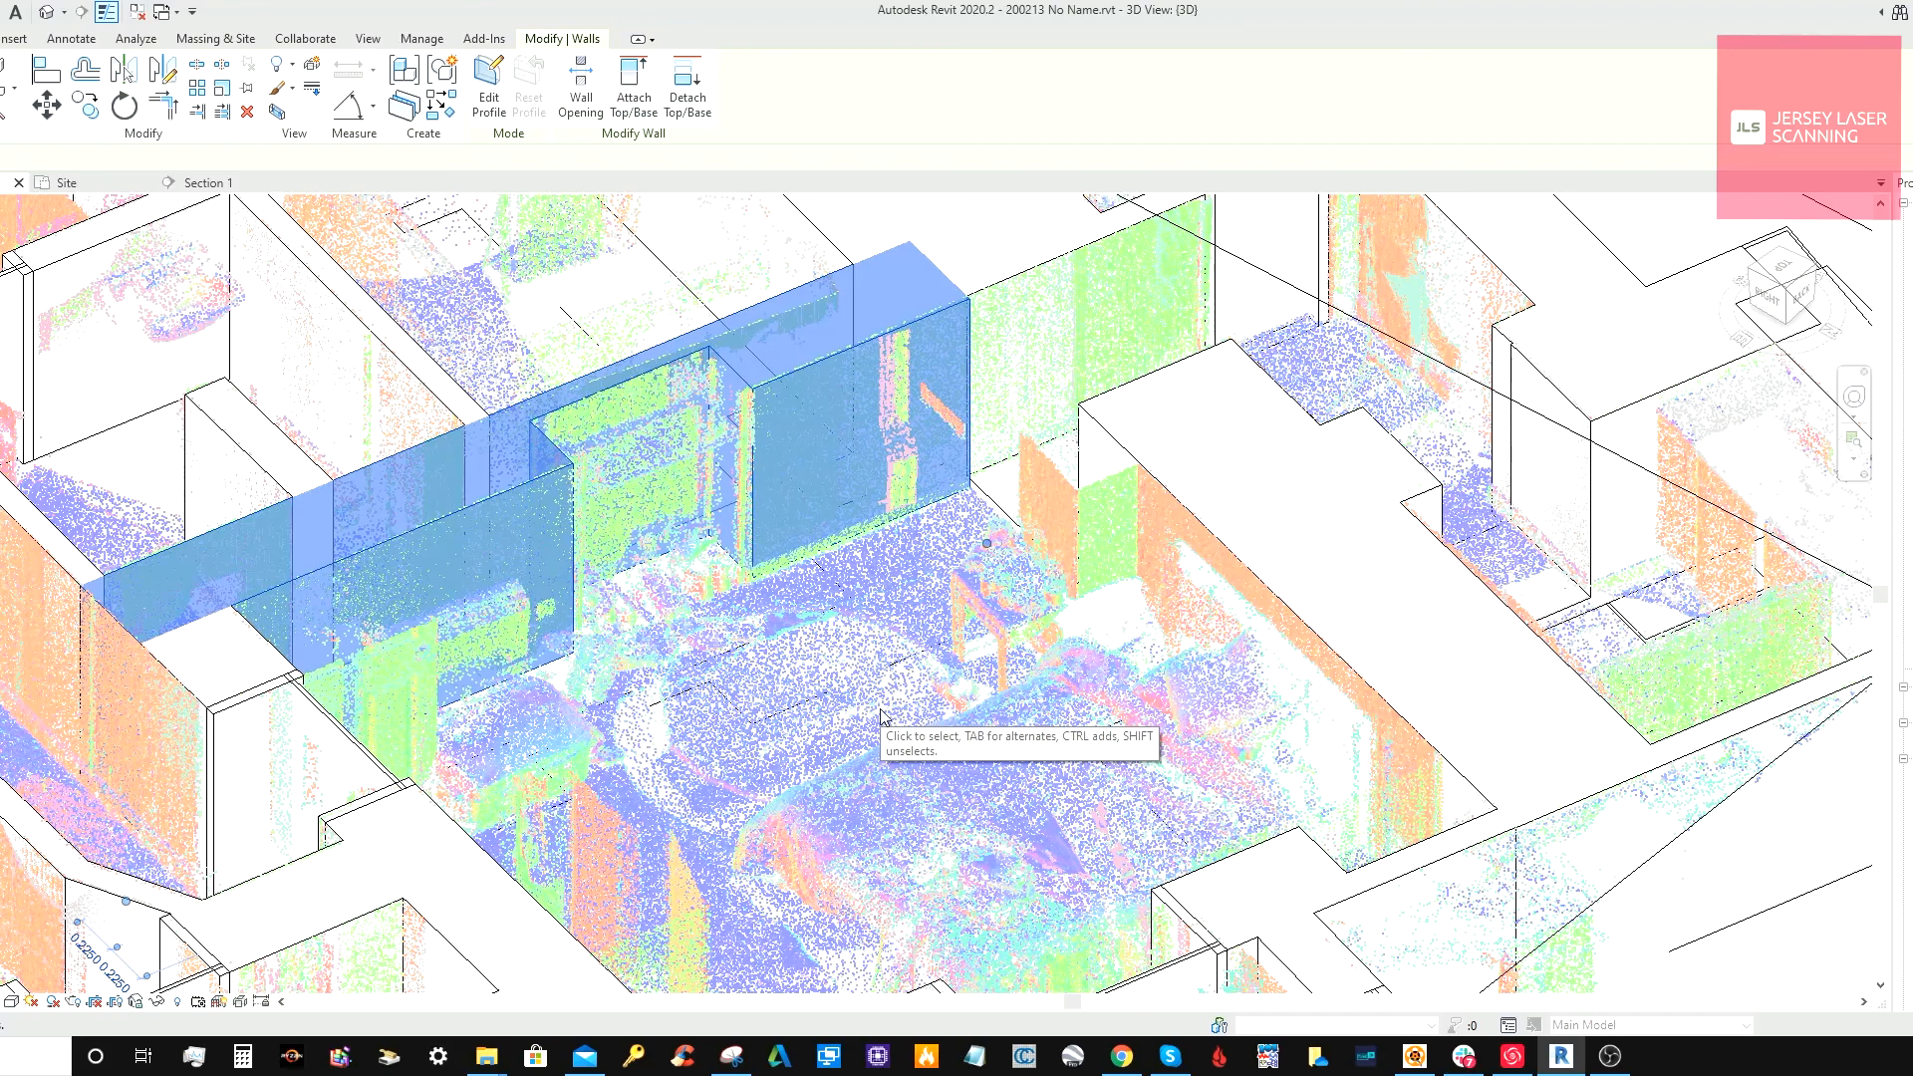
{"action": "scroll", "coordinate": [881, 711], "scroll_direction": "down", "scroll_amount": 6}
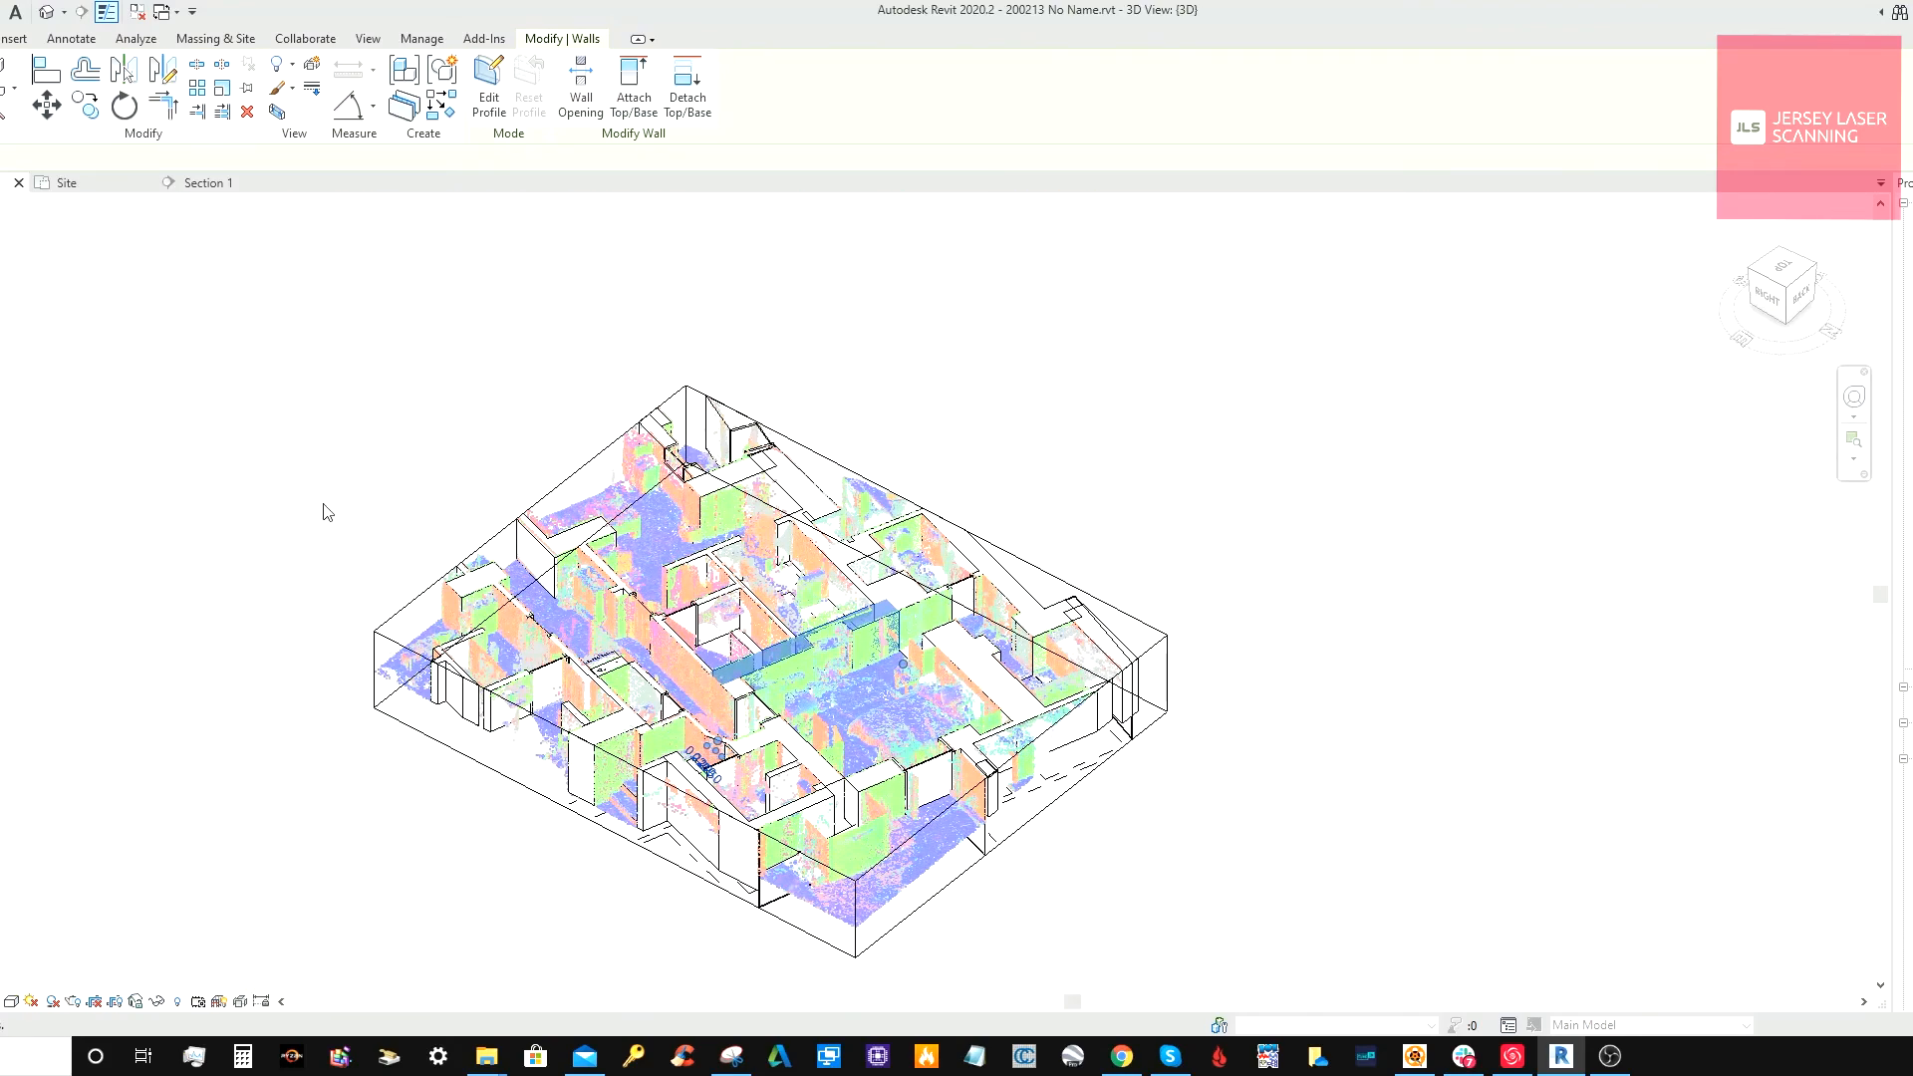
Deselect the wall, remove the section box, and examine the front of the full building against the point cloud
{"action": "key", "text": "Escape"}
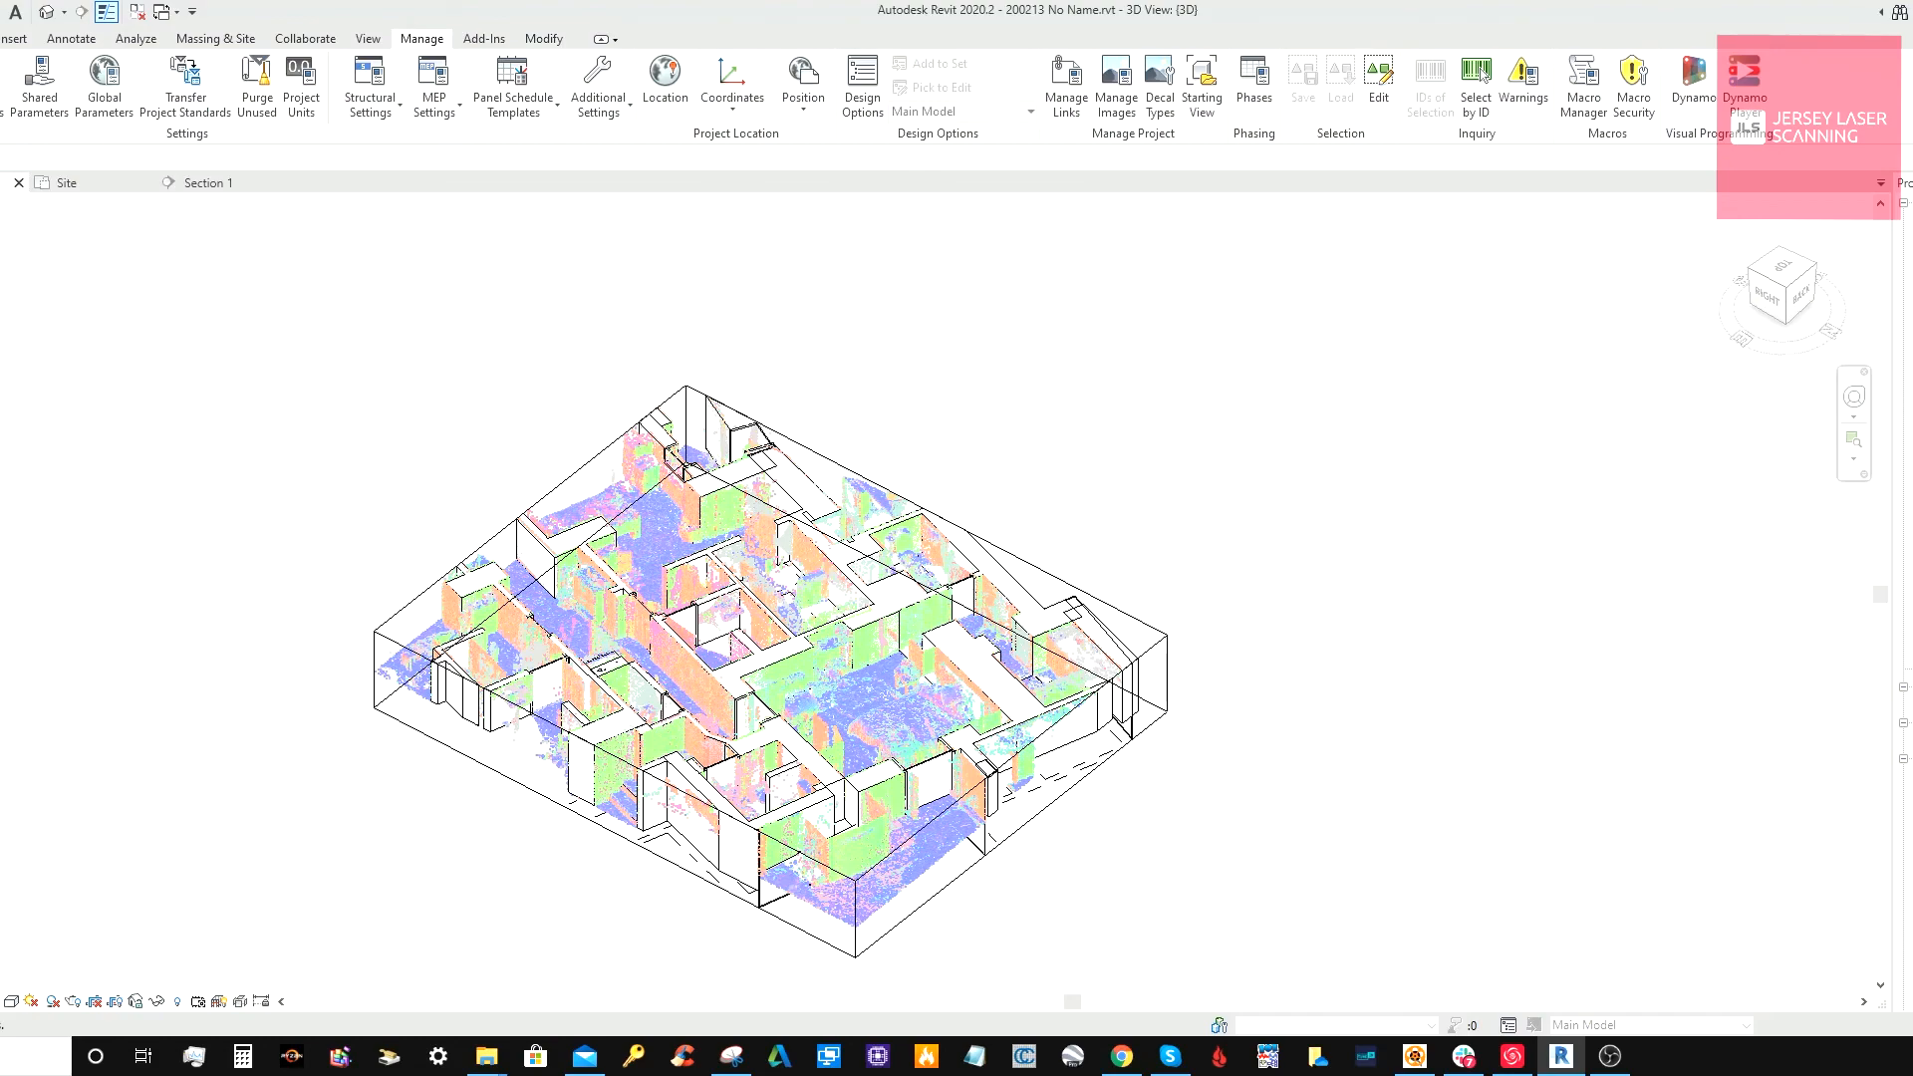
{"action": "left_click", "coordinate": [1479, 73]}
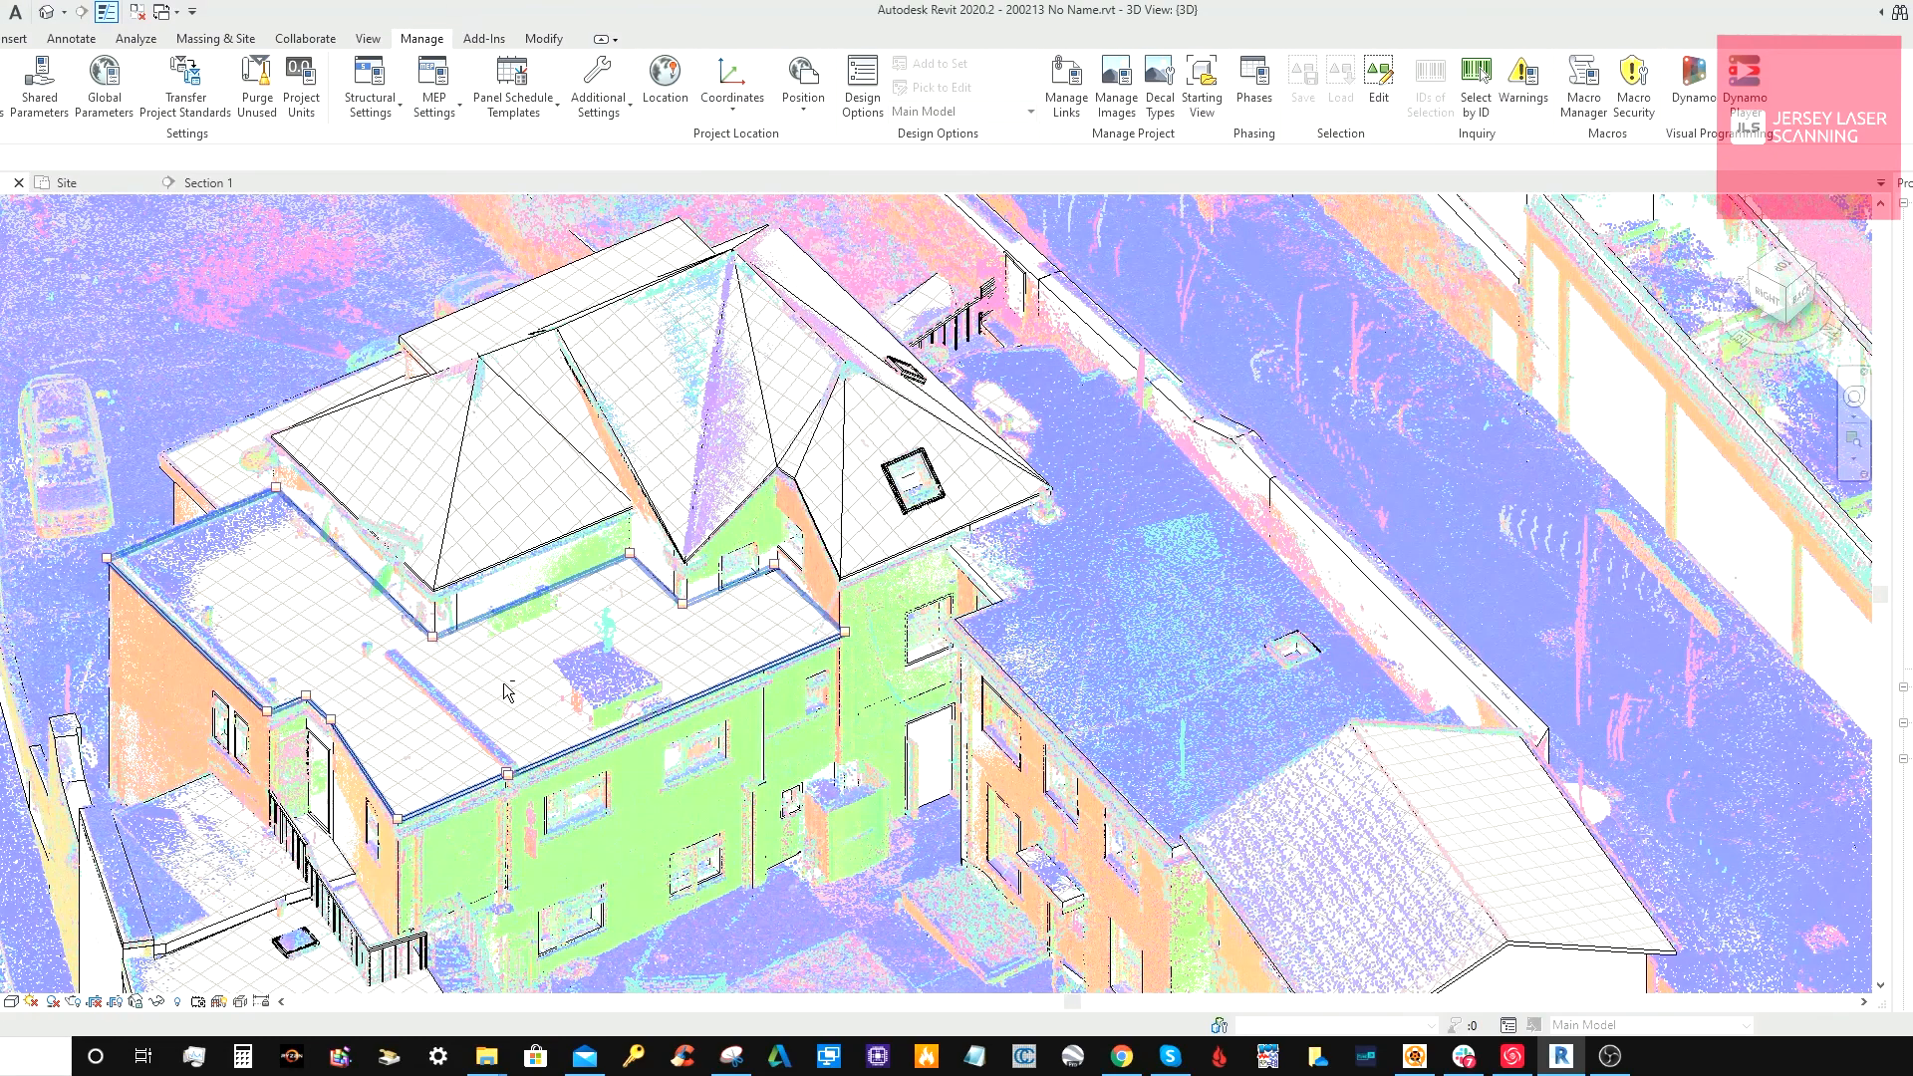
{"action": "middle_click_drag", "start_coordinate": [506, 692], "coordinate": [1296, 489], "text": "shift"}
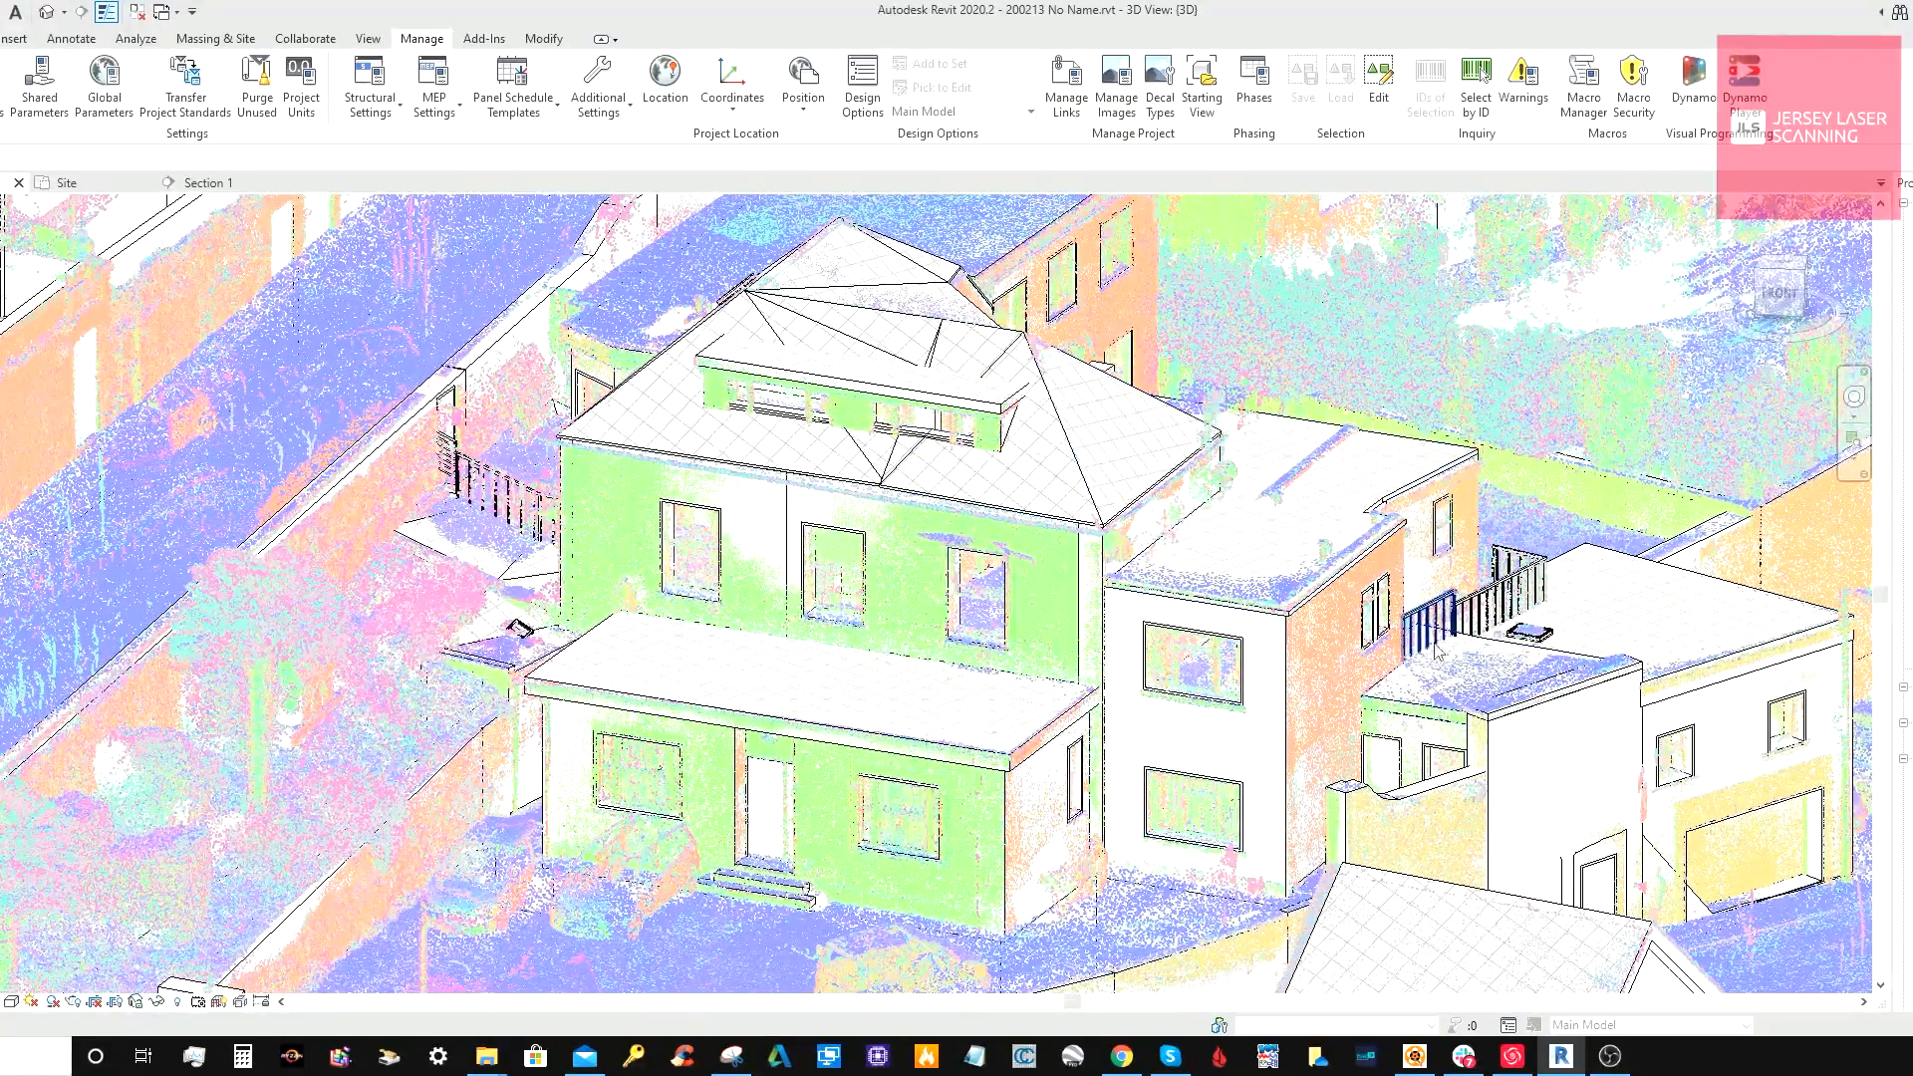
{"action": "middle_click_drag", "start_coordinate": [1093, 782], "coordinate": [1033, 647]}
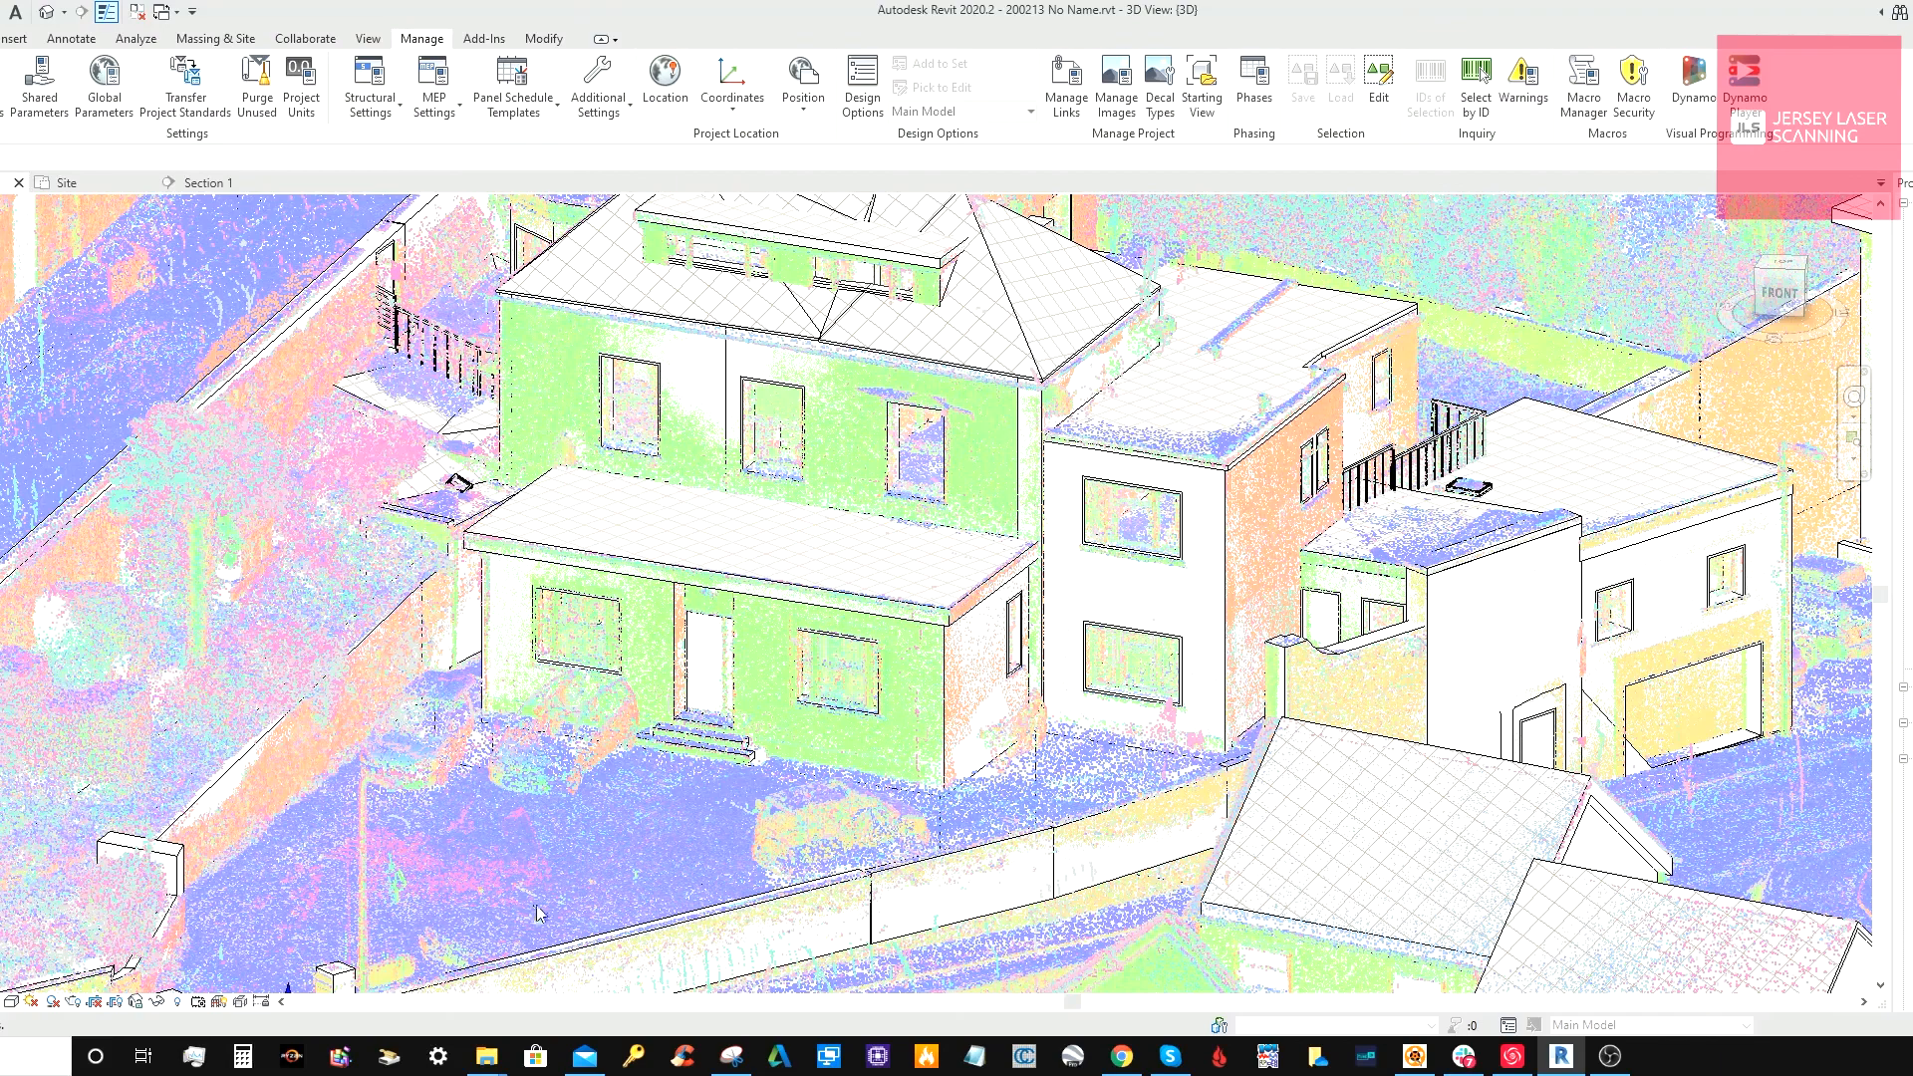
{"action": "scroll", "coordinate": [576, 881], "scroll_direction": "up", "scroll_amount": 5}
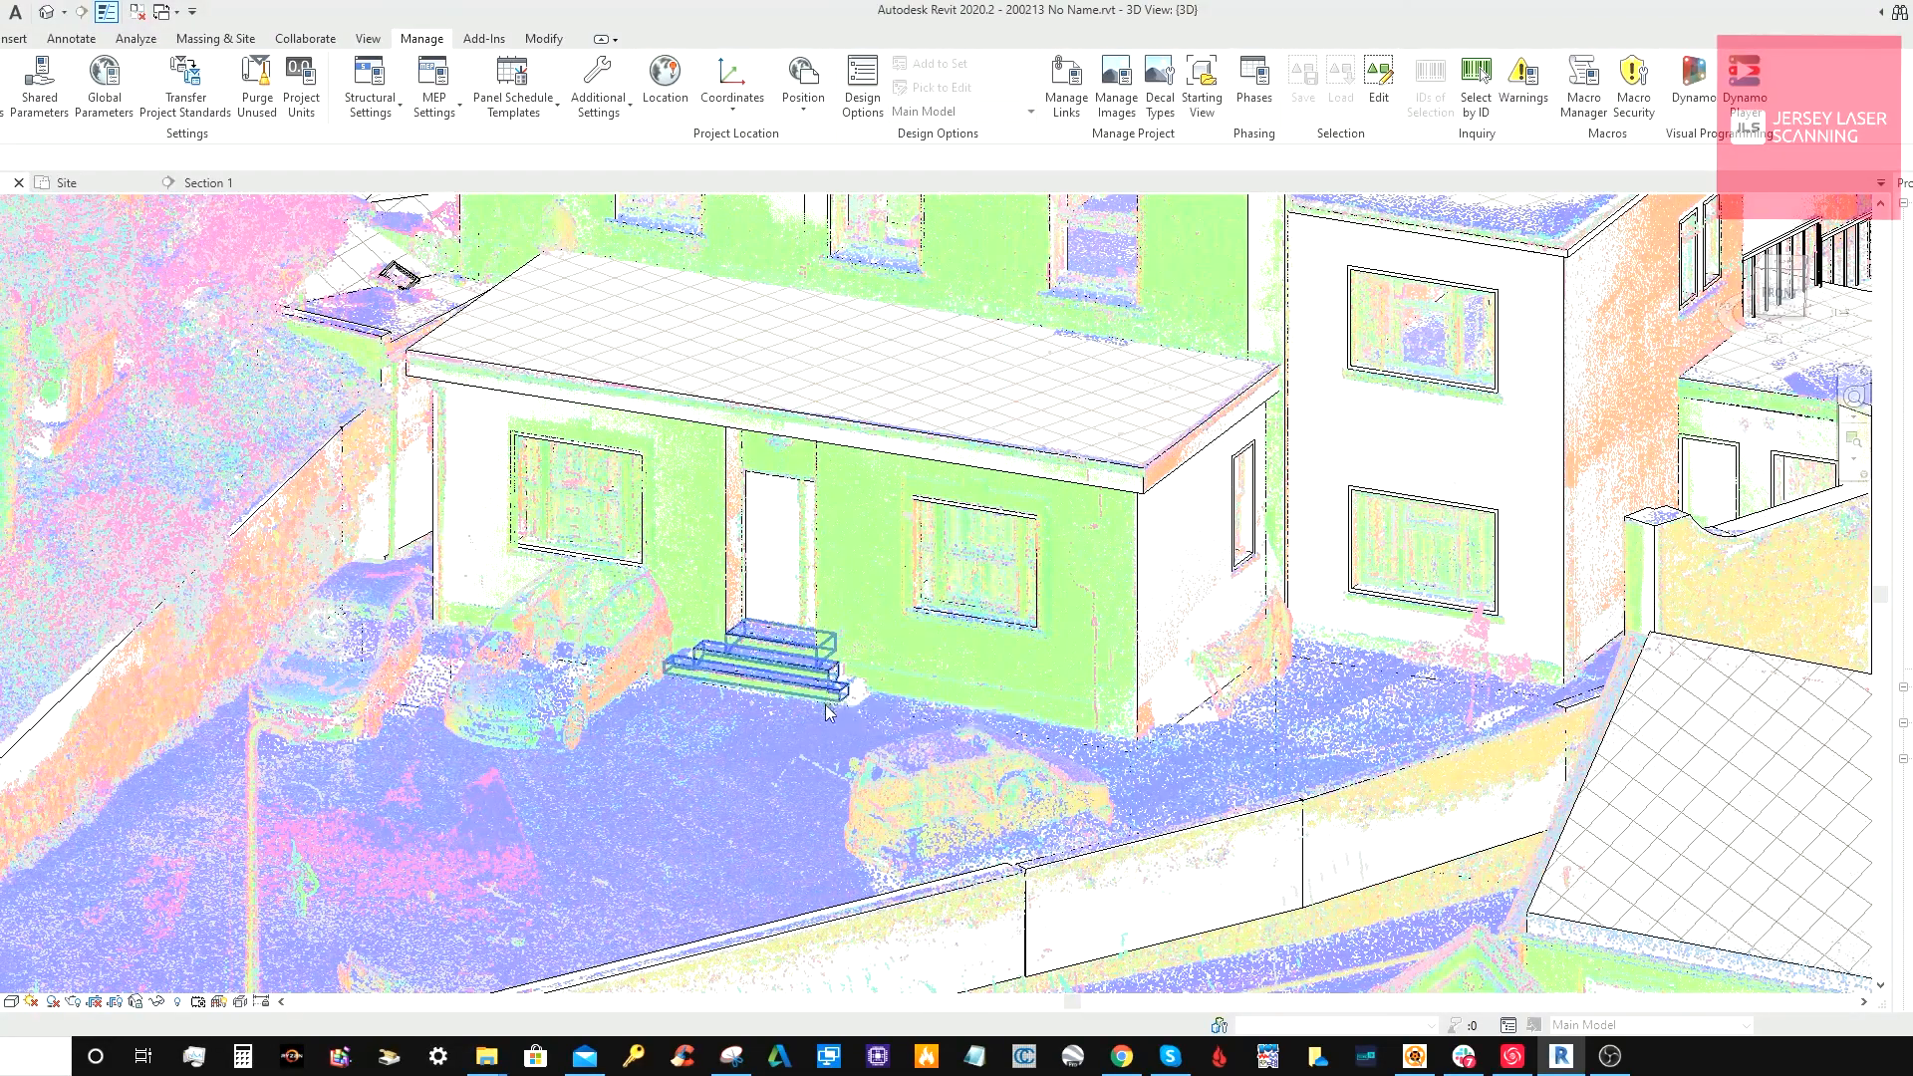
{"action": "middle_click_drag", "start_coordinate": [535, 921], "coordinate": [630, 972]}
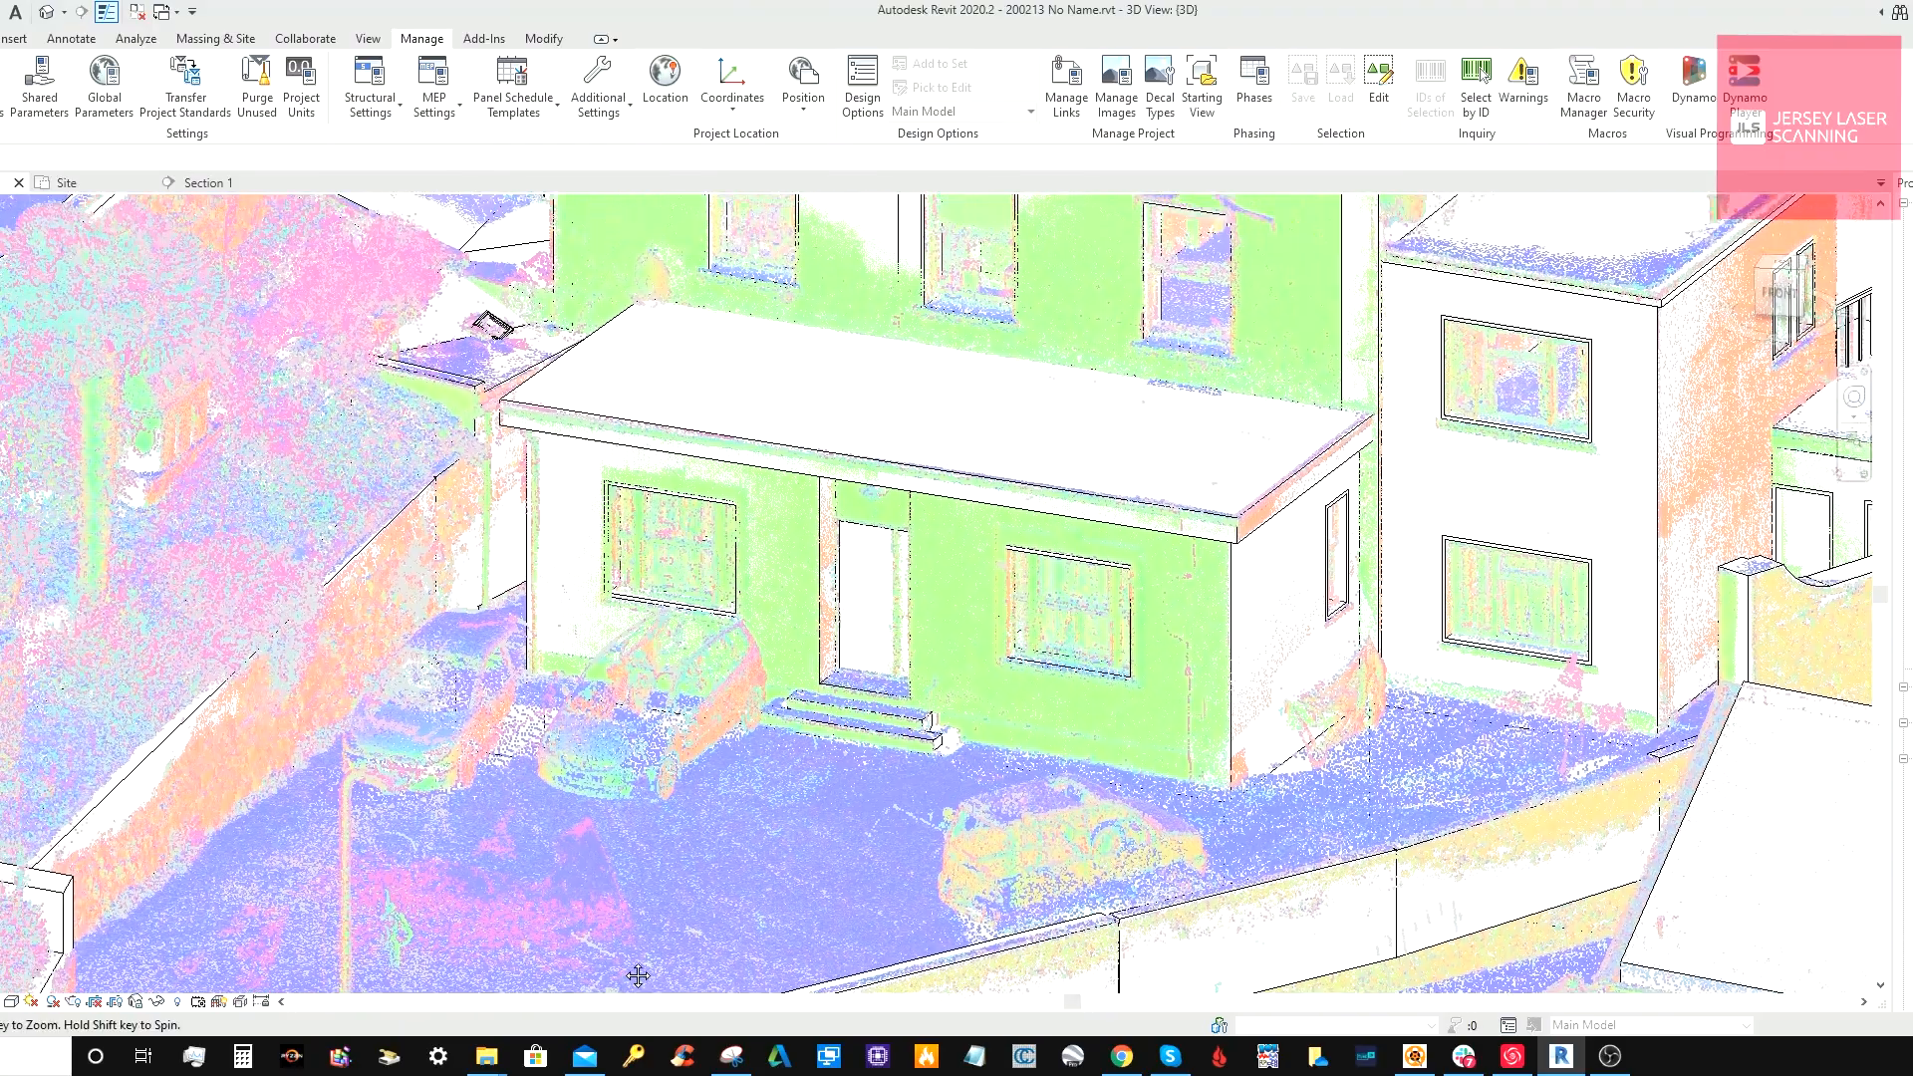
{"action": "scroll", "coordinate": [630, 971], "scroll_direction": "down", "scroll_amount": 2}
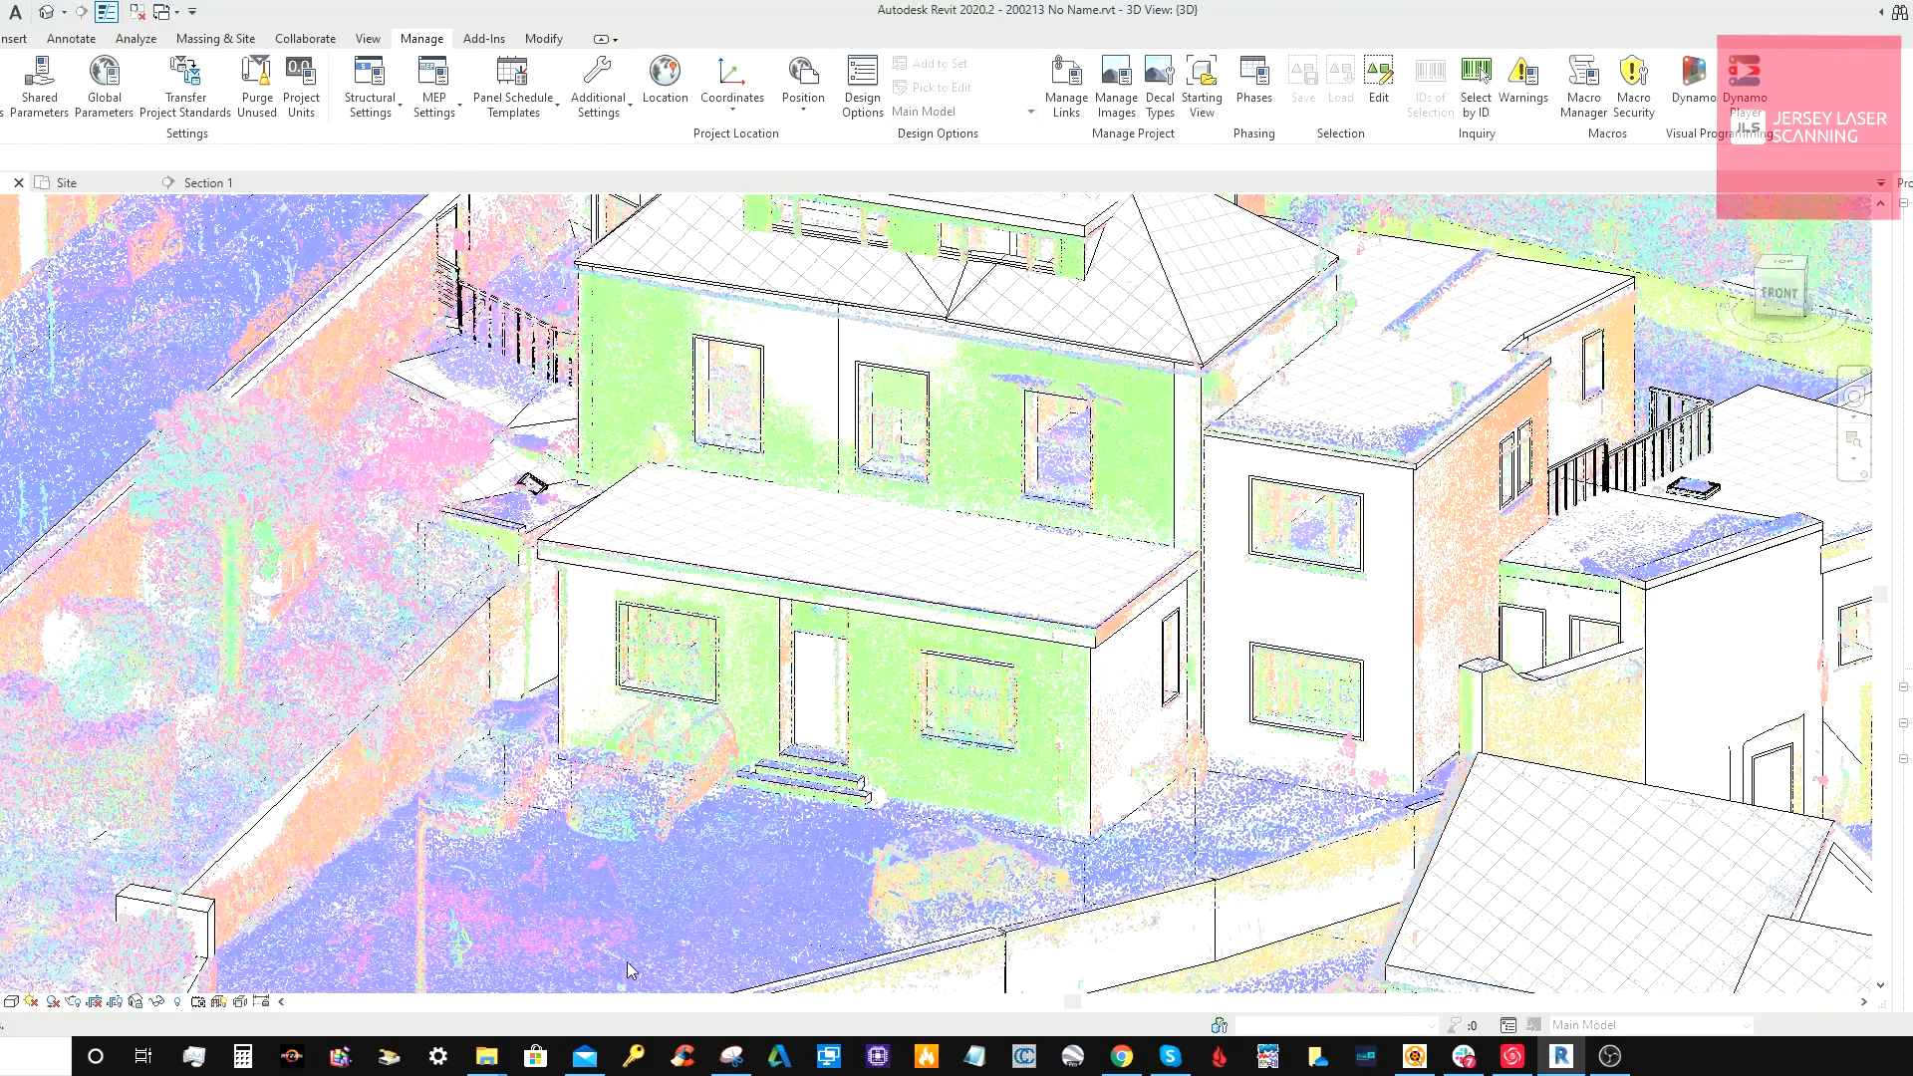